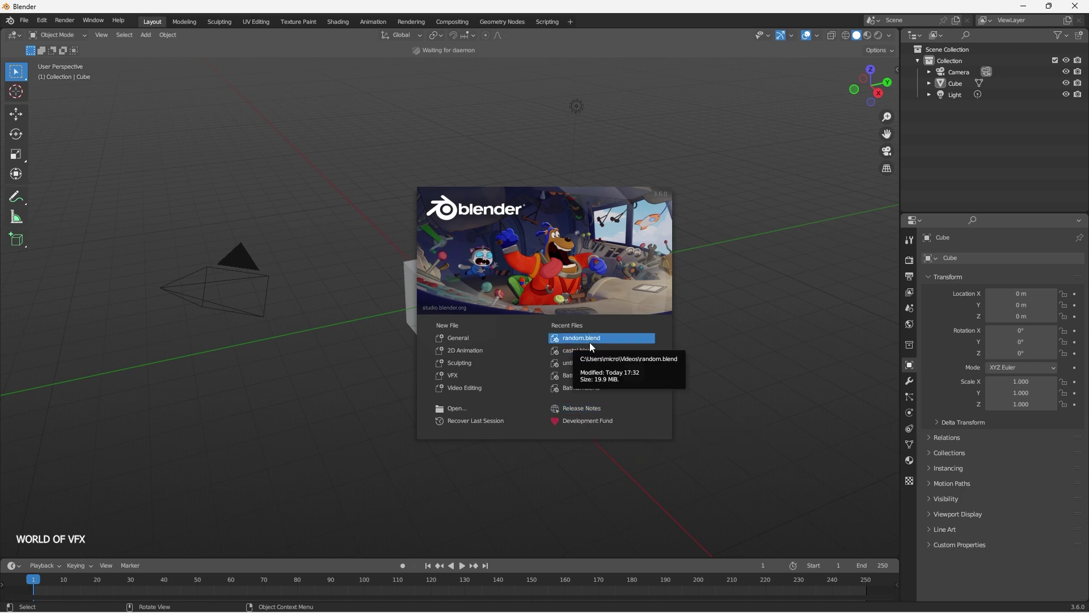
# - Close the splash screen, reopen it from the Blender logo menu, then dismiss it again
pyautogui.click(781, 189)
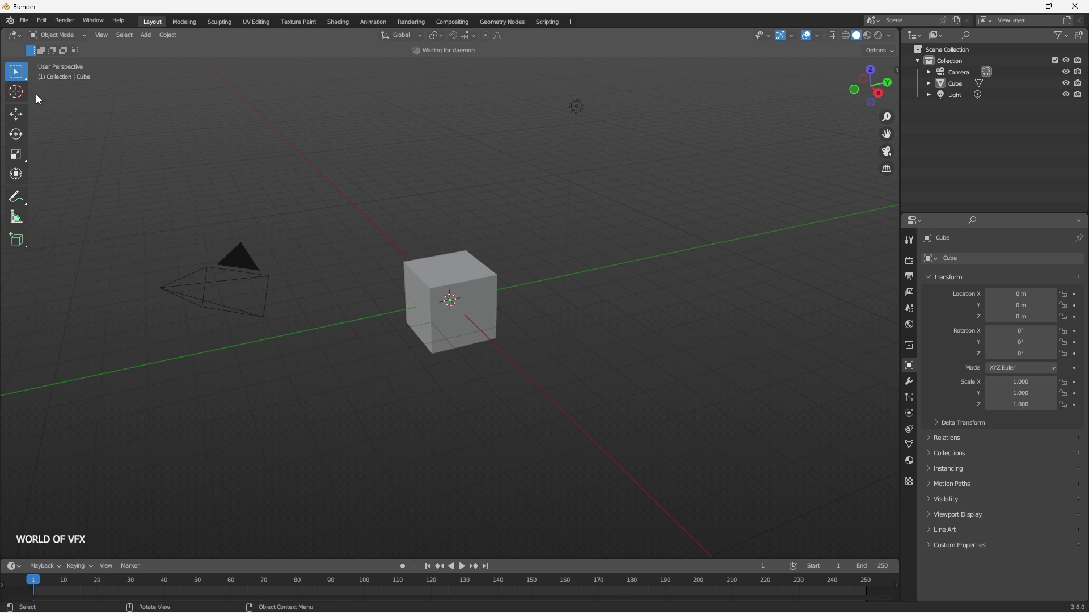
pyautogui.click(10, 21)
pyautogui.moveTo(24, 21)
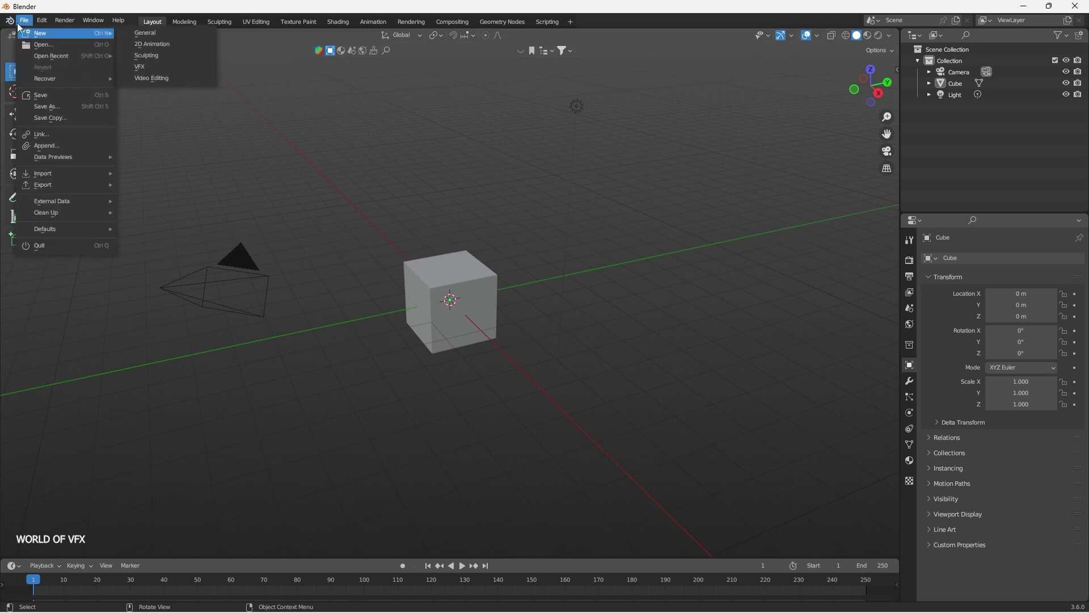
pyautogui.click(21, 33)
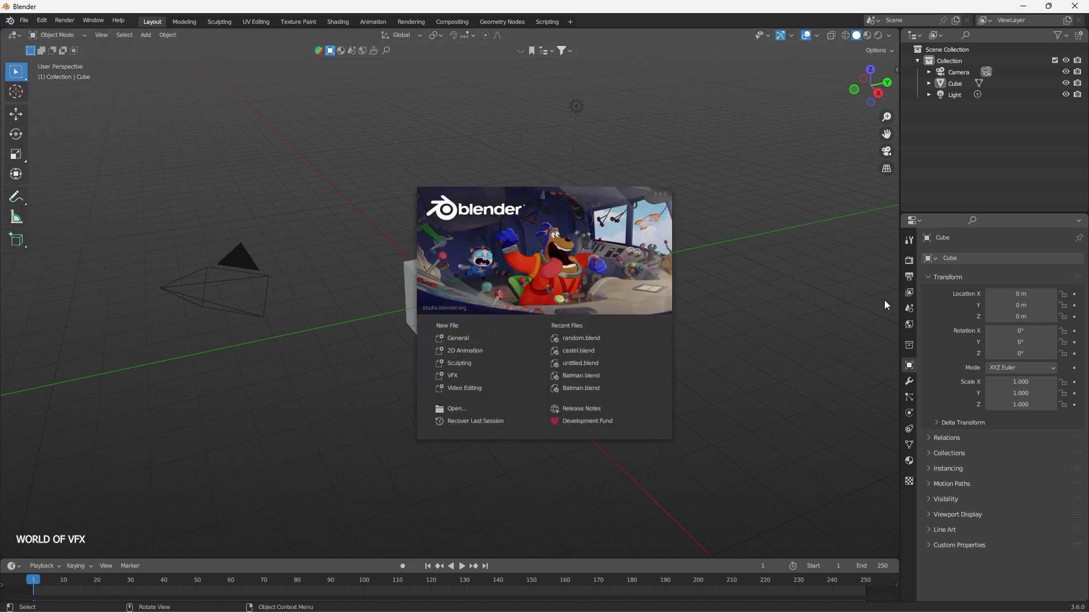
pyautogui.click(784, 339)
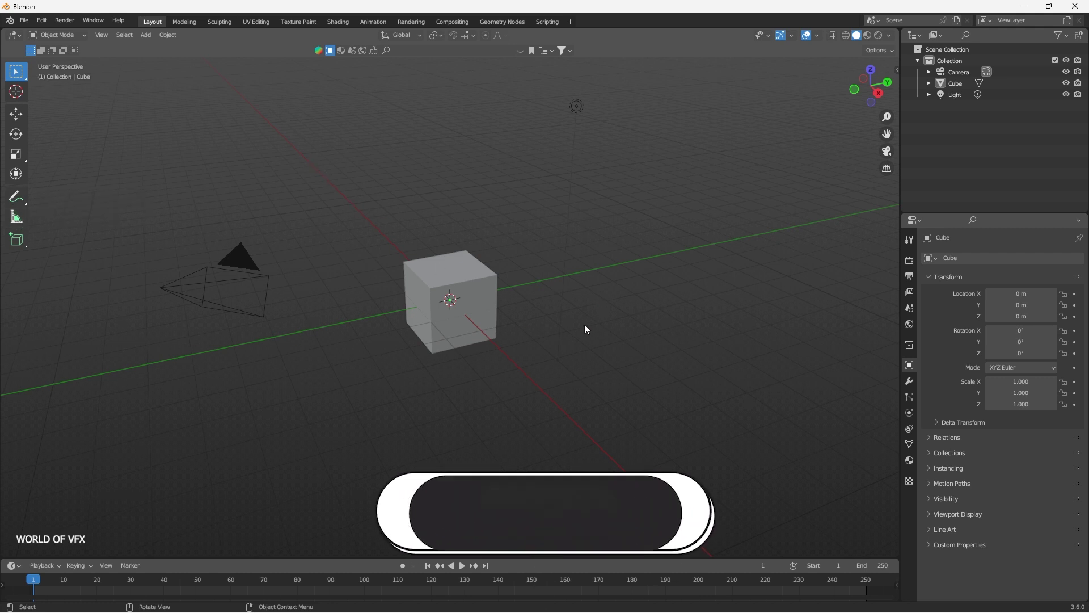
# - Practise selecting the light and camera, inverting, deselecting, and finally select all three objects
pyautogui.moveTo(635, 330); pyautogui.dragTo(371, 207, button='middle')
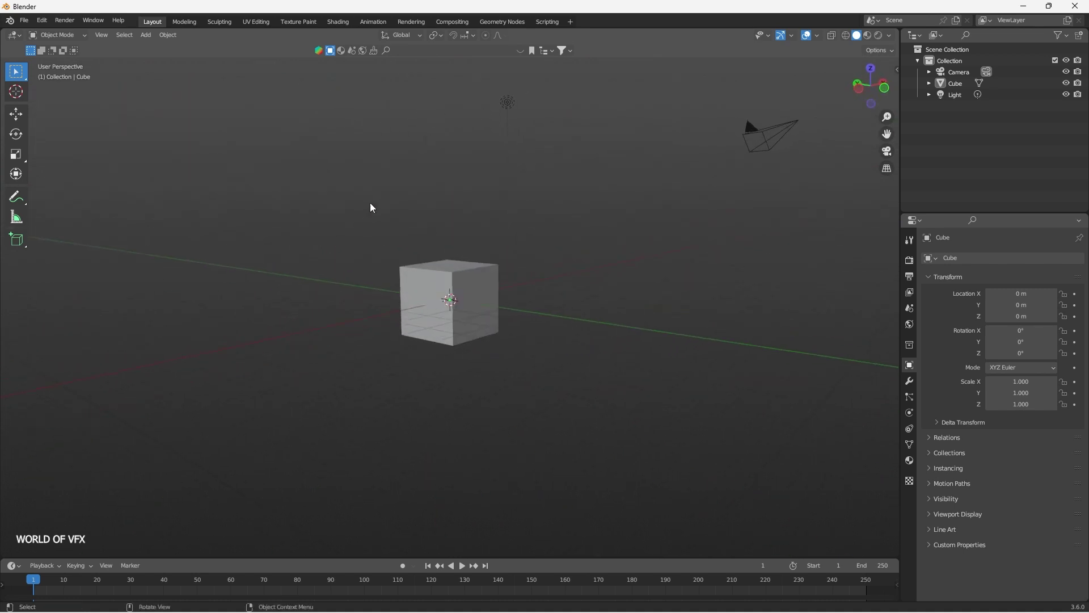
pyautogui.click(507, 103)
pyautogui.click(750, 146)
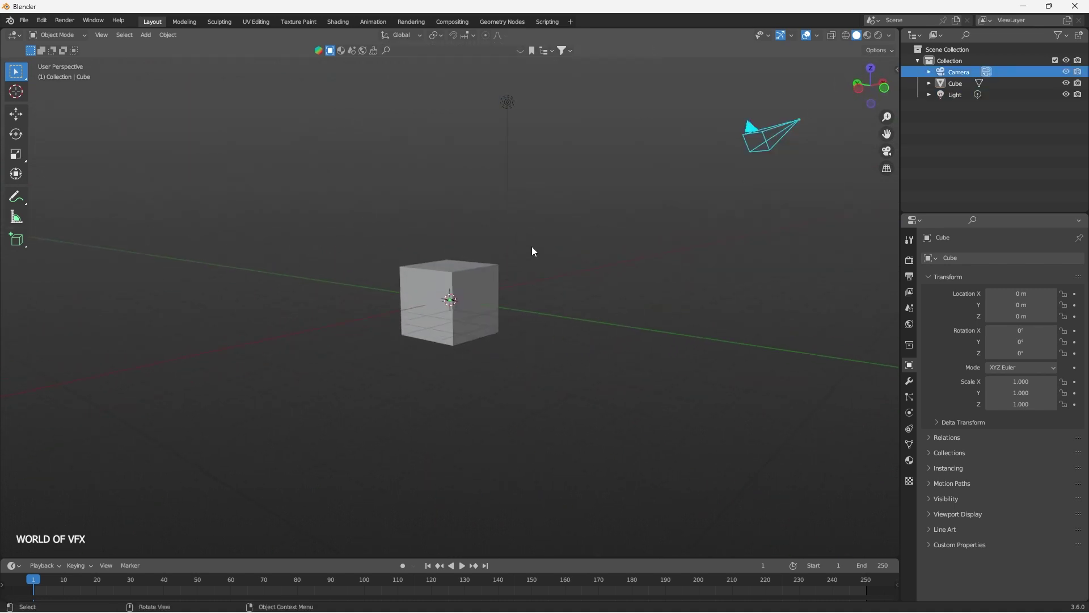
pyautogui.hotkey('ctrl', 'i')
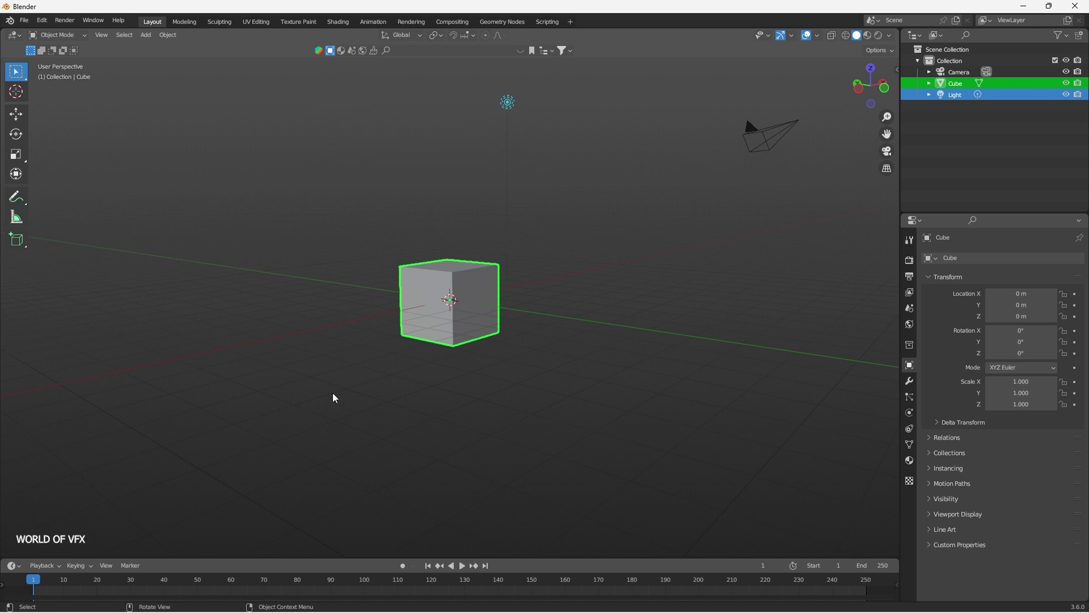
pyautogui.hotkey('alt', 'a')
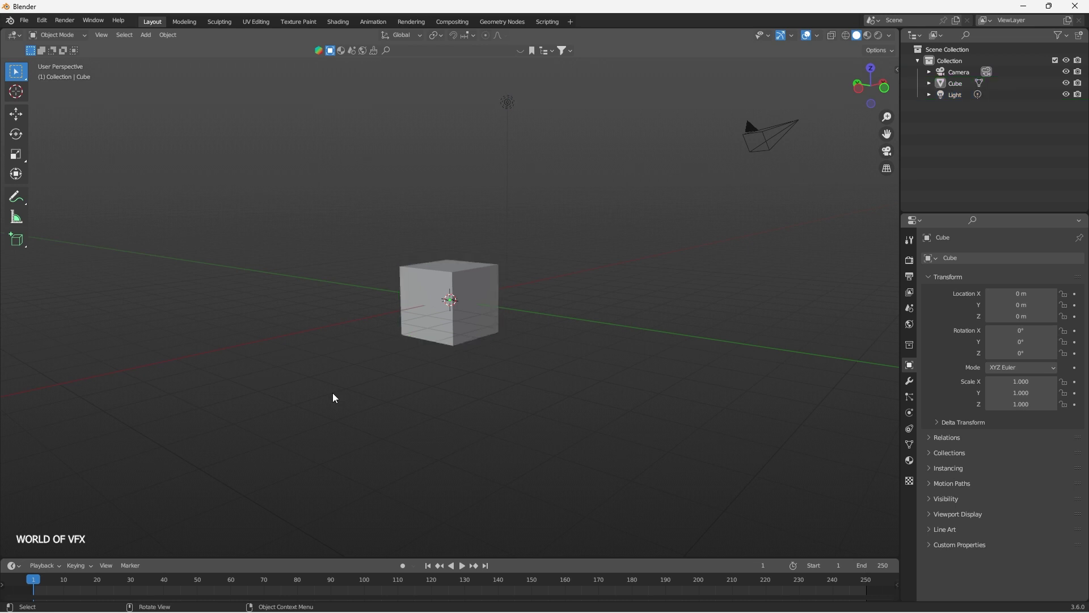
pyautogui.press('a')
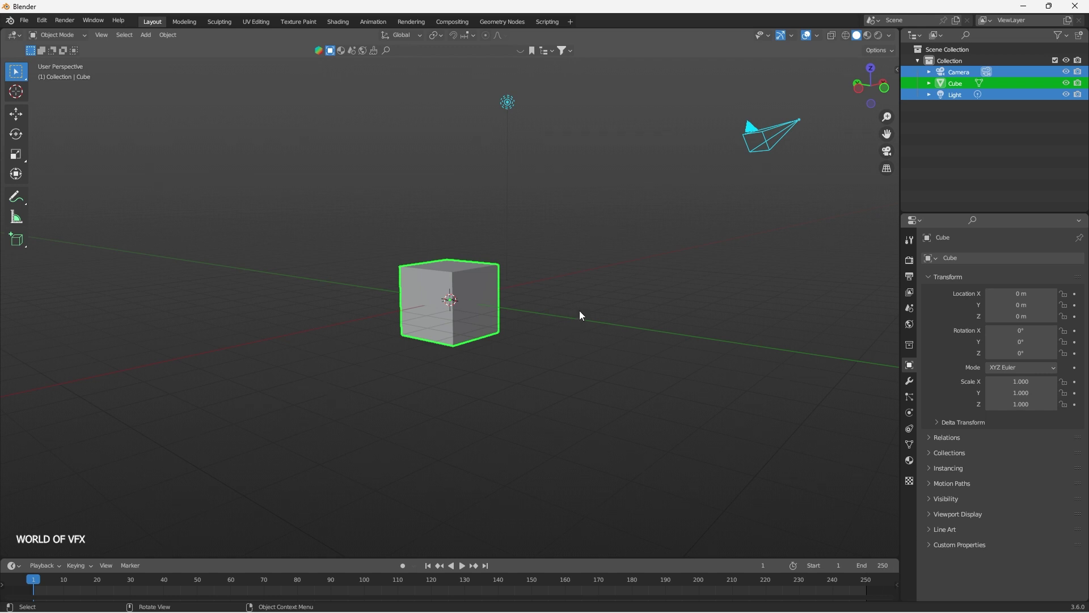
pyautogui.hotkey('alt', 'a')
pyautogui.press('a')
# - Delete the camera, cube and light, then bring up the Mesh add list
pyautogui.press('Delete')
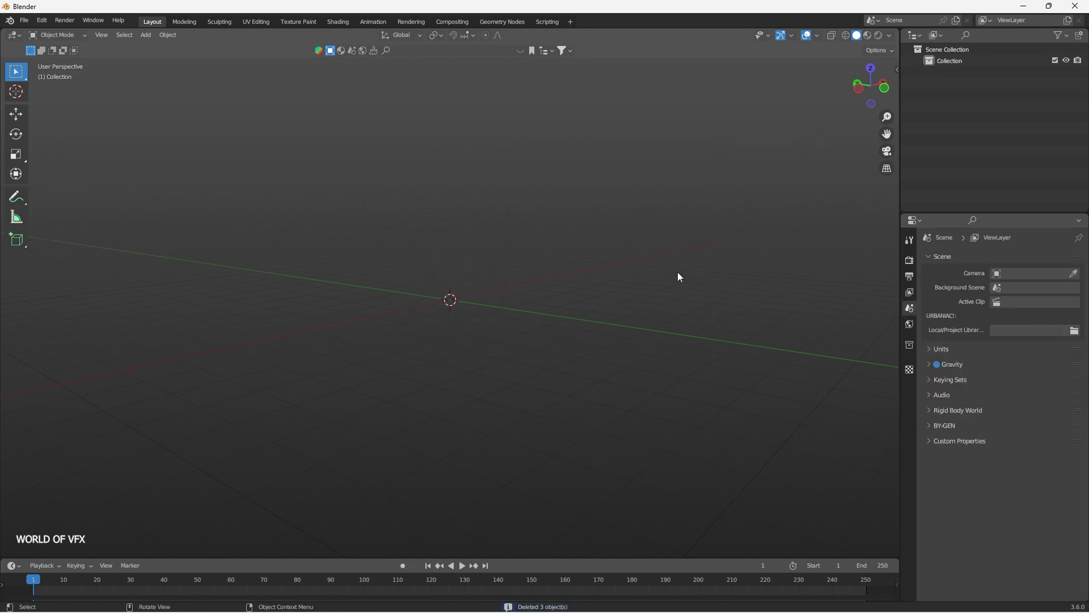
pyautogui.moveTo(632, 292); pyautogui.dragTo(571, 304, button='middle')
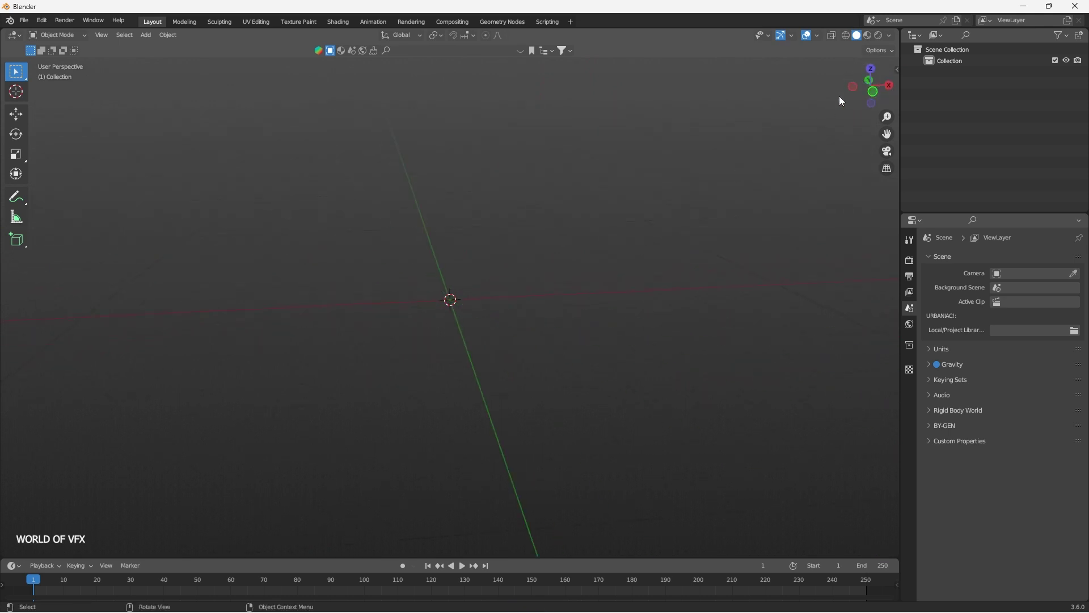
pyautogui.moveTo(876, 80); pyautogui.dragTo(853, 88)
pyautogui.moveTo(502, 278); pyautogui.dragTo(567, 311, button='middle')
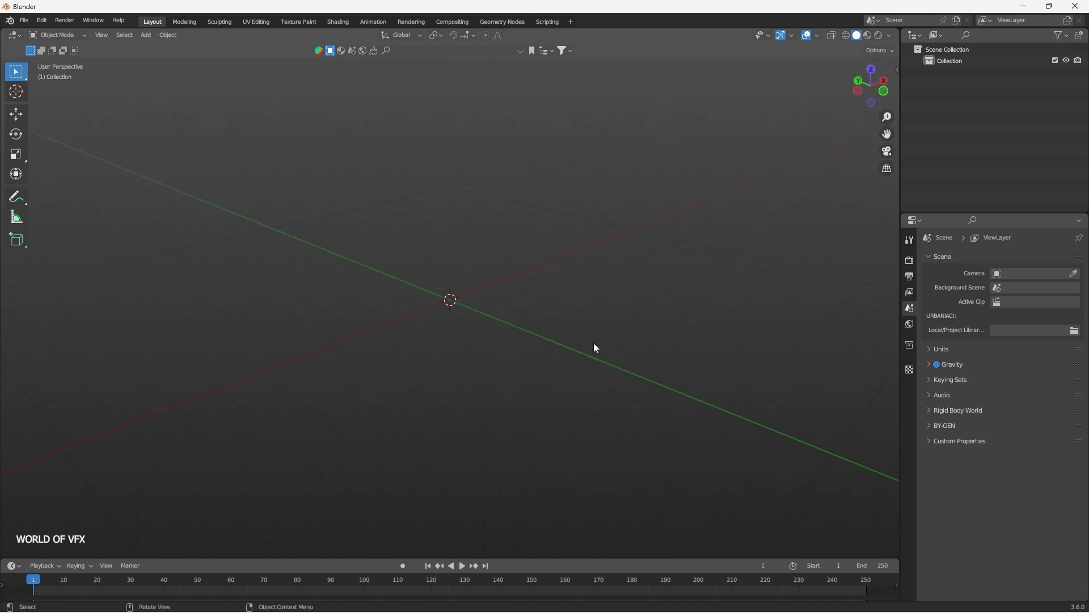
pyautogui.moveTo(595, 347); pyautogui.dragTo(488, 330, button='middle')
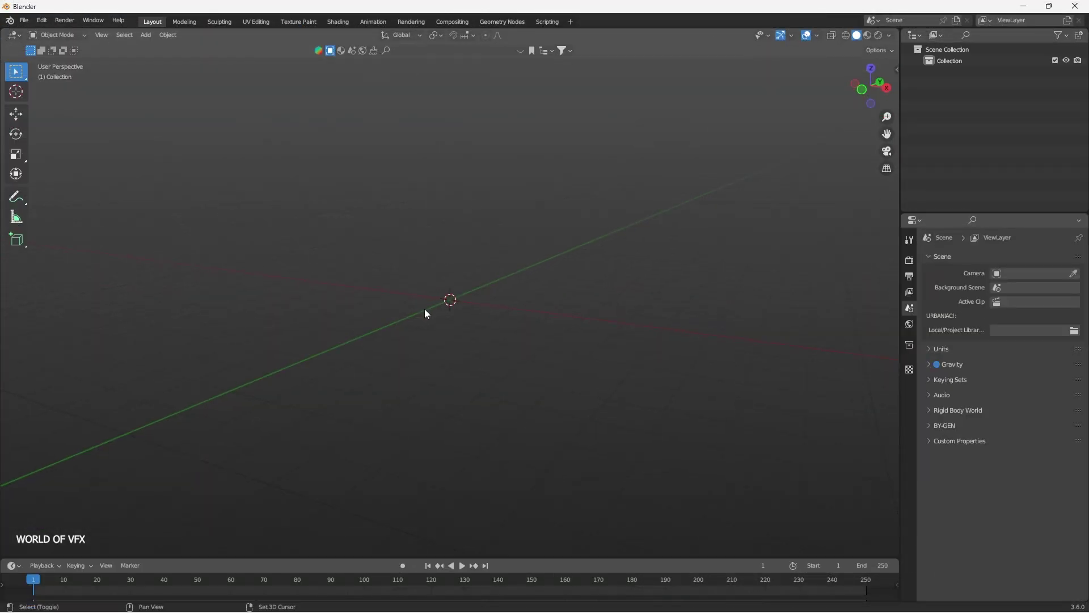
pyautogui.hotkey('shift', 'a')
pyautogui.moveTo(427, 310)
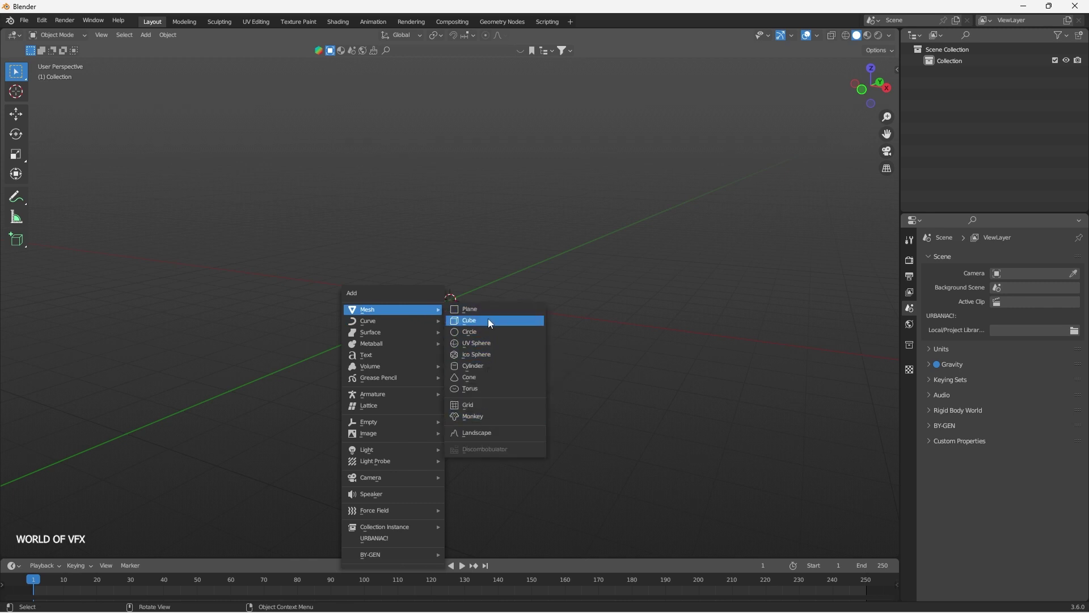
# - Add a circle mesh at the origin and scale it up
pyautogui.click(489, 331)
pyautogui.press('s')
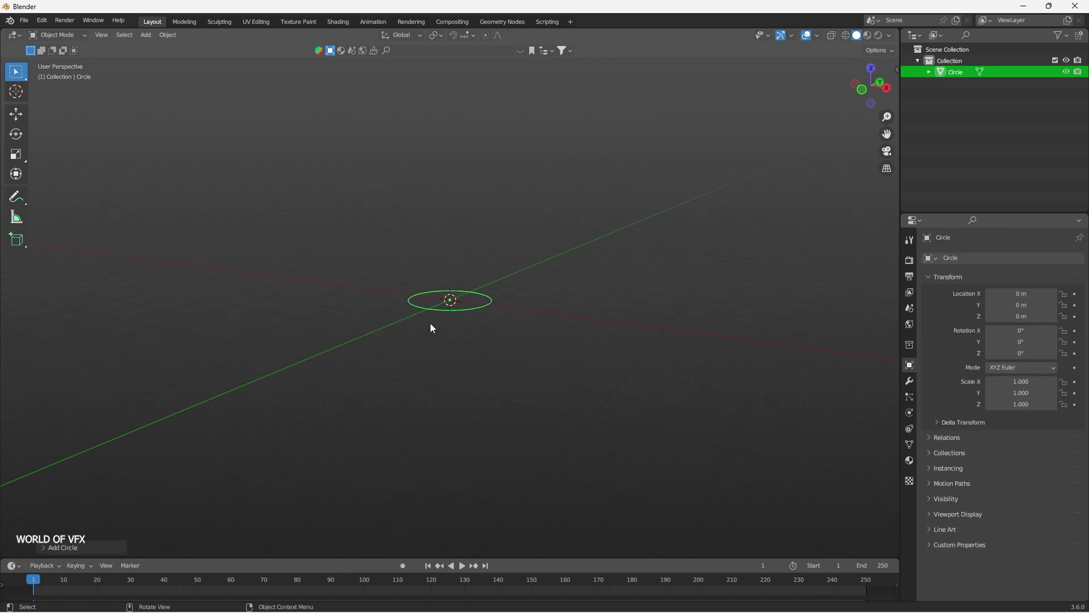
pyautogui.click(554, 367)
# - Add a cone and a cube, and start moving the cube freely
pyautogui.hotkey('shift', 'a')
pyautogui.moveTo(558, 351)
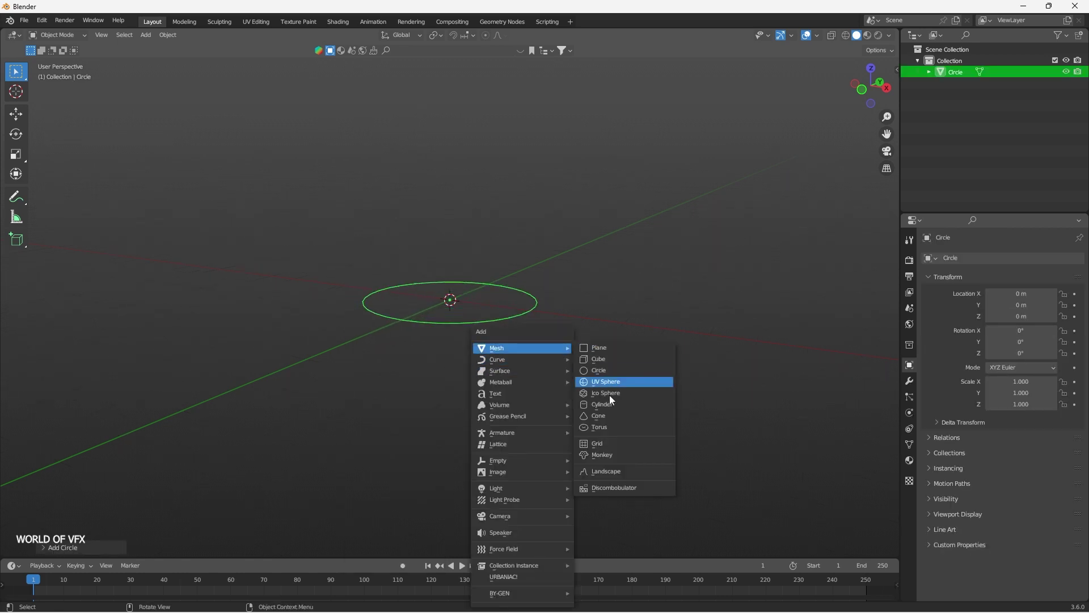
pyautogui.click(604, 414)
pyautogui.hotkey('shift', 'a')
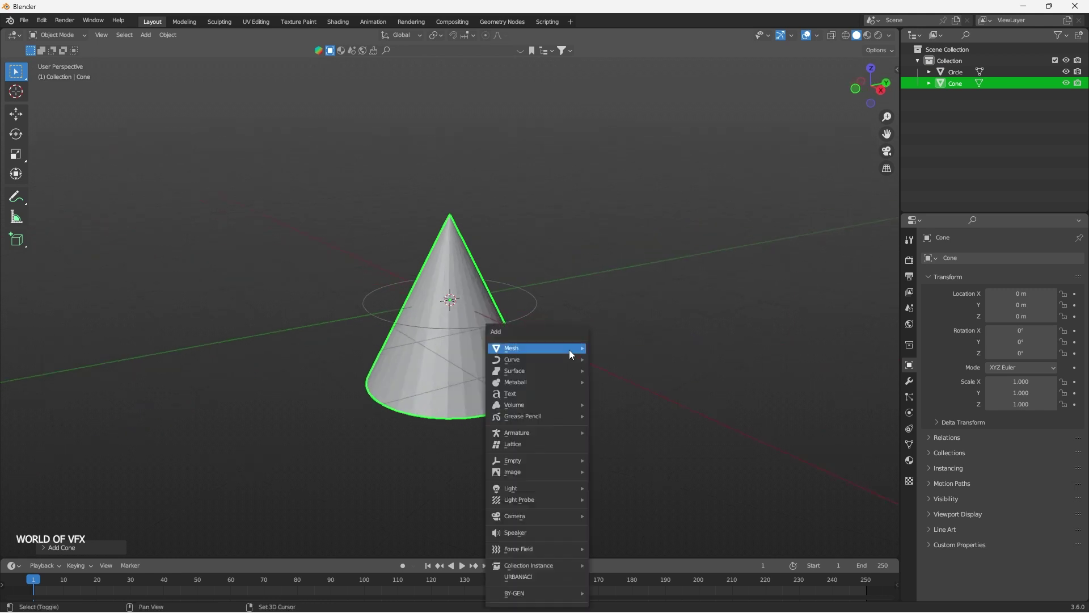
pyautogui.click(620, 361)
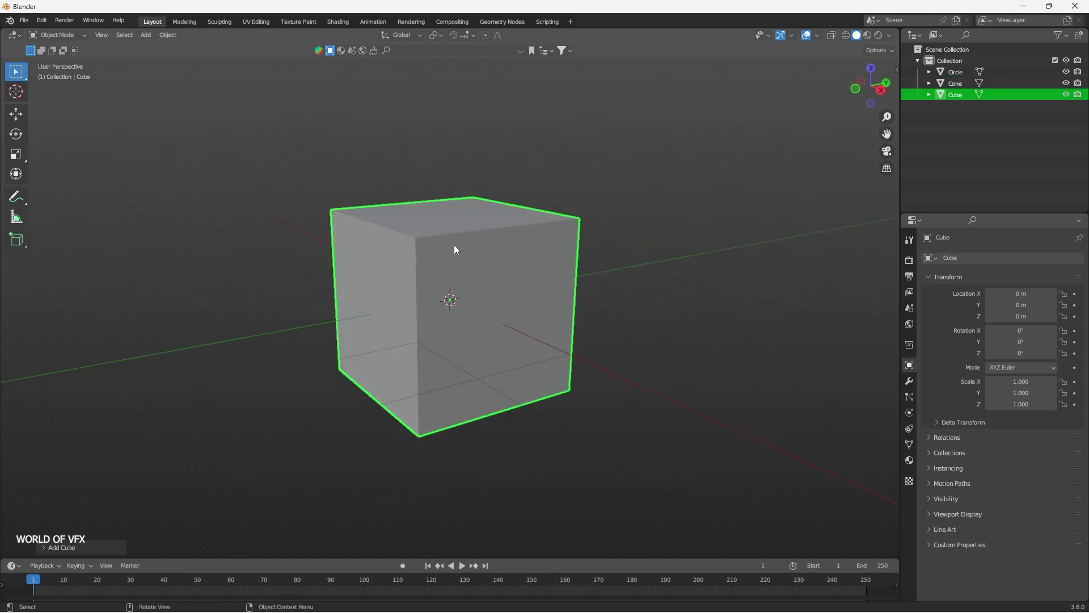
pyautogui.press('g')
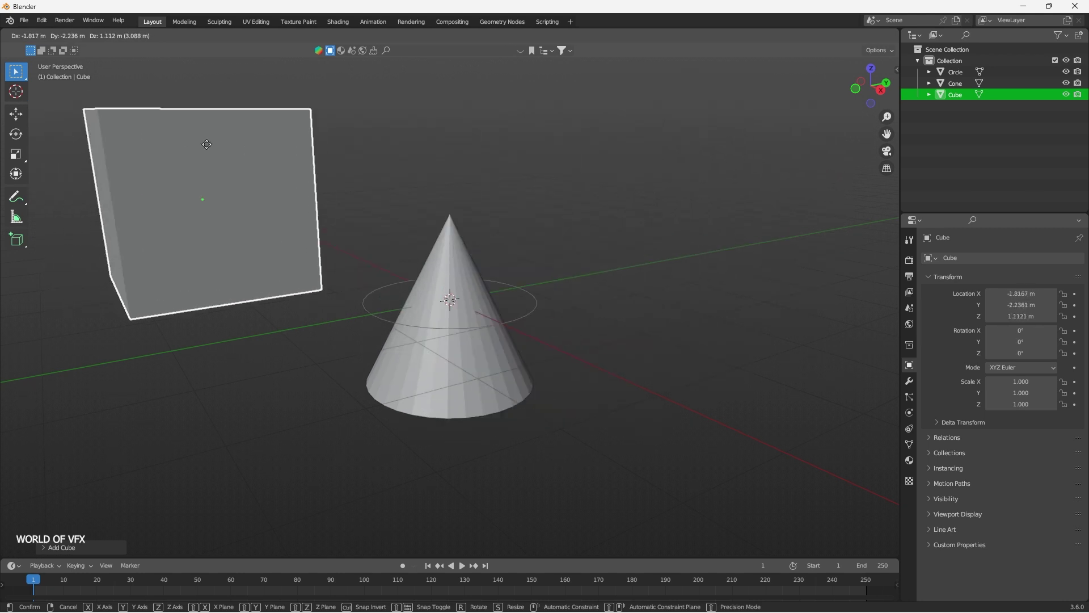
# - Move the cube along Y to 3.6791 m beside the cone and begin rotating it
pyautogui.press('y')
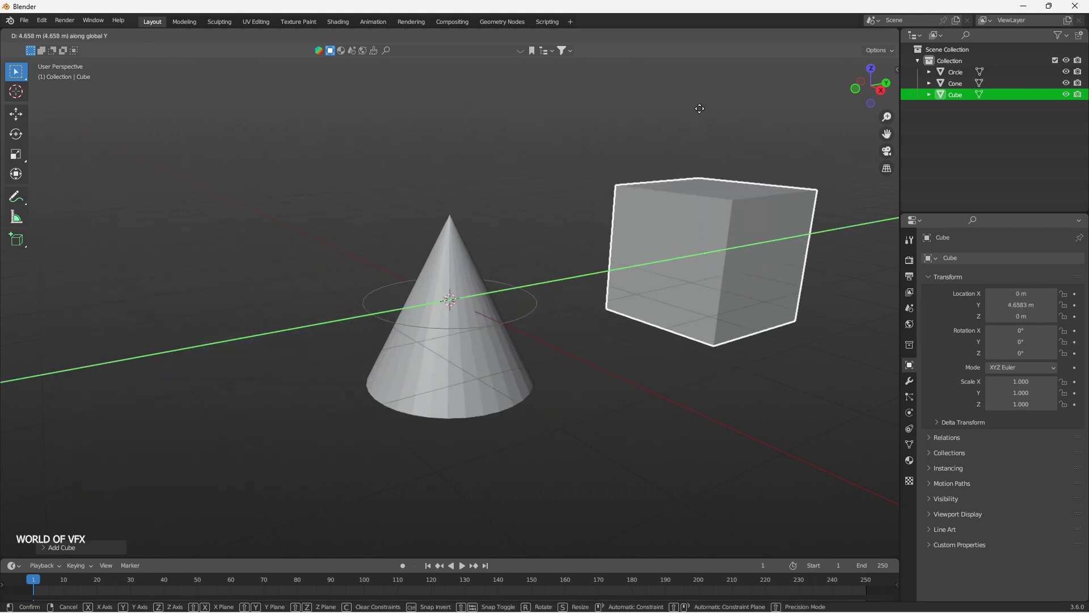
pyautogui.press('x')
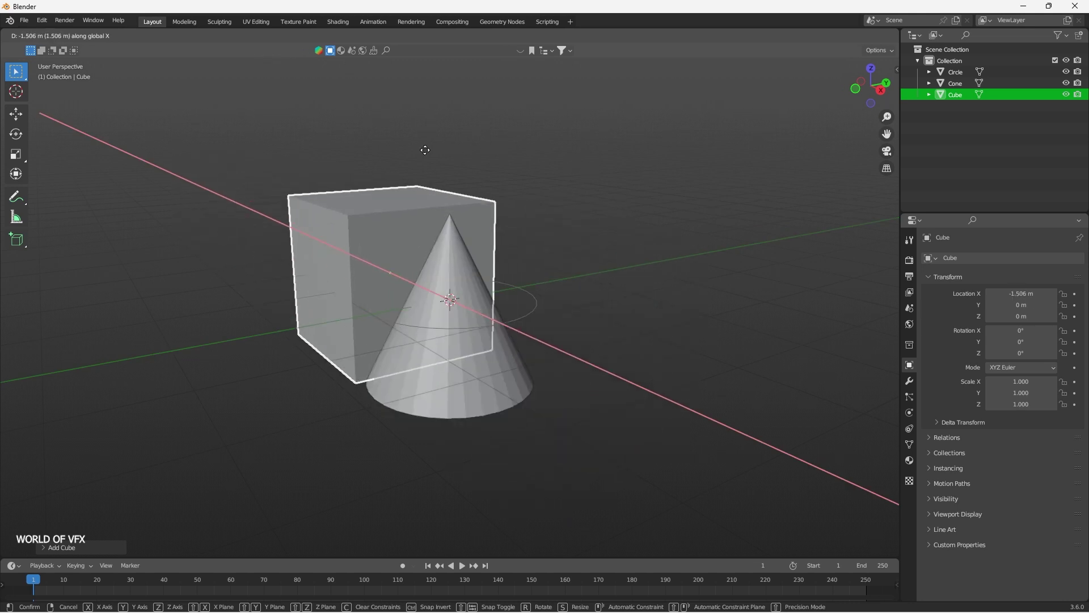
pyautogui.press('z')
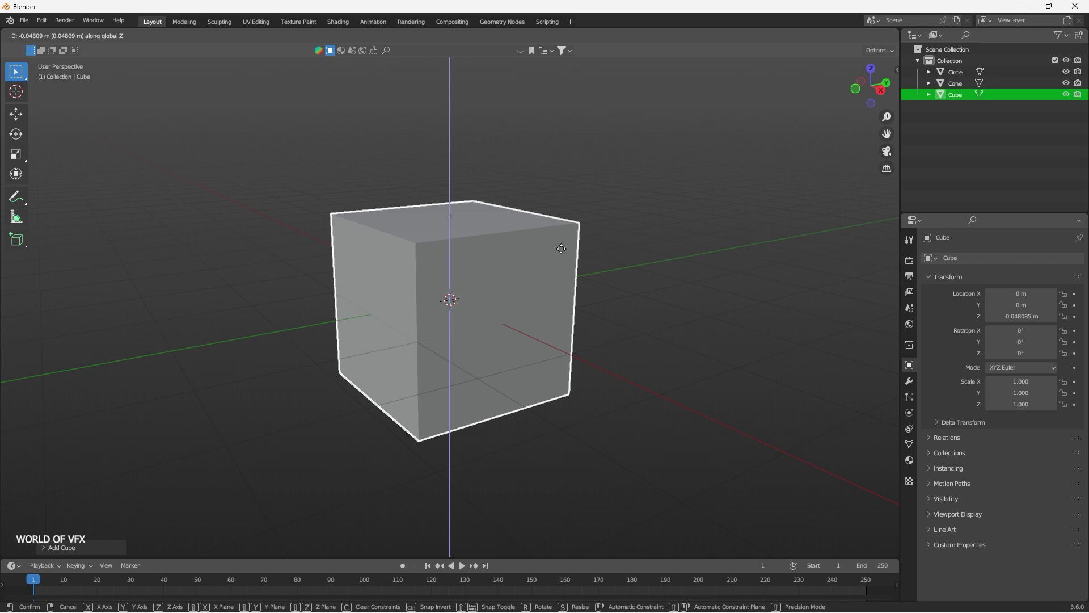
pyautogui.press('y')
pyautogui.click(672, 231)
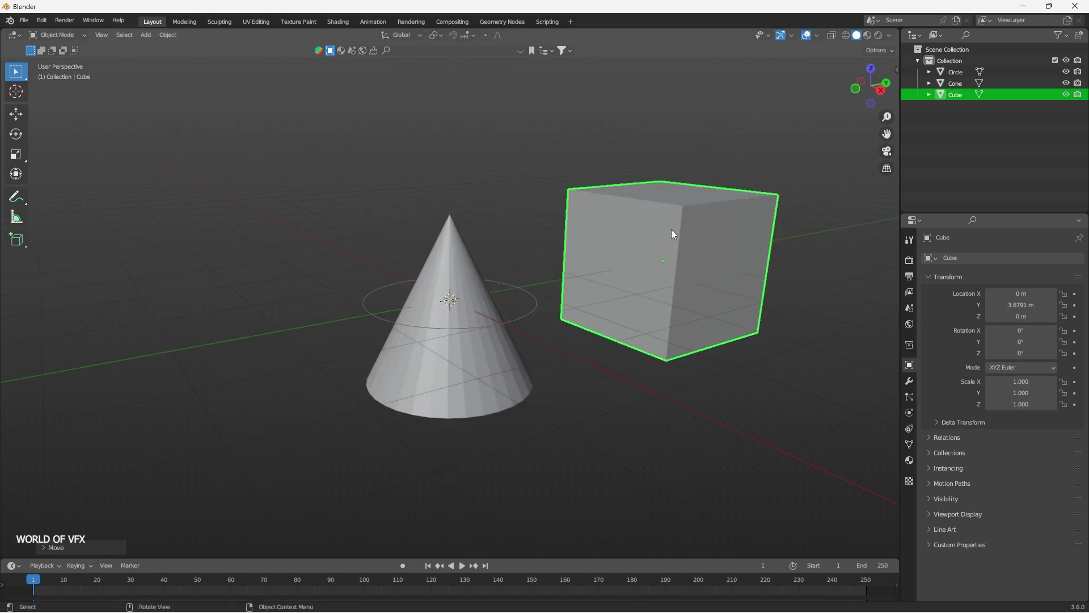
pyautogui.press('r')
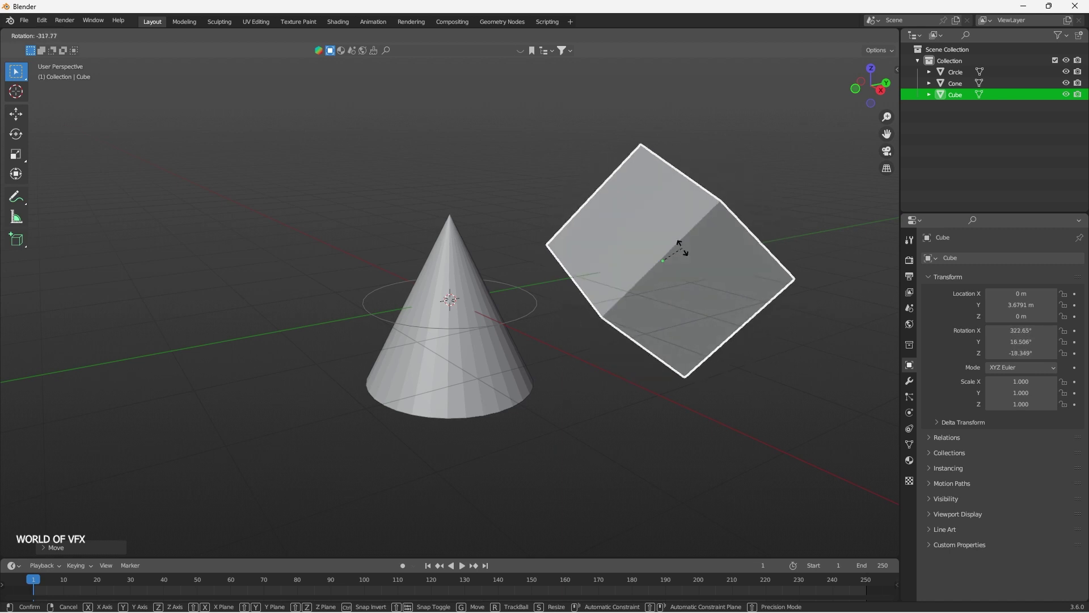
# - Rotate the cube around Z, clear its rotation back to 0°, and select the cone
pyautogui.press('x')
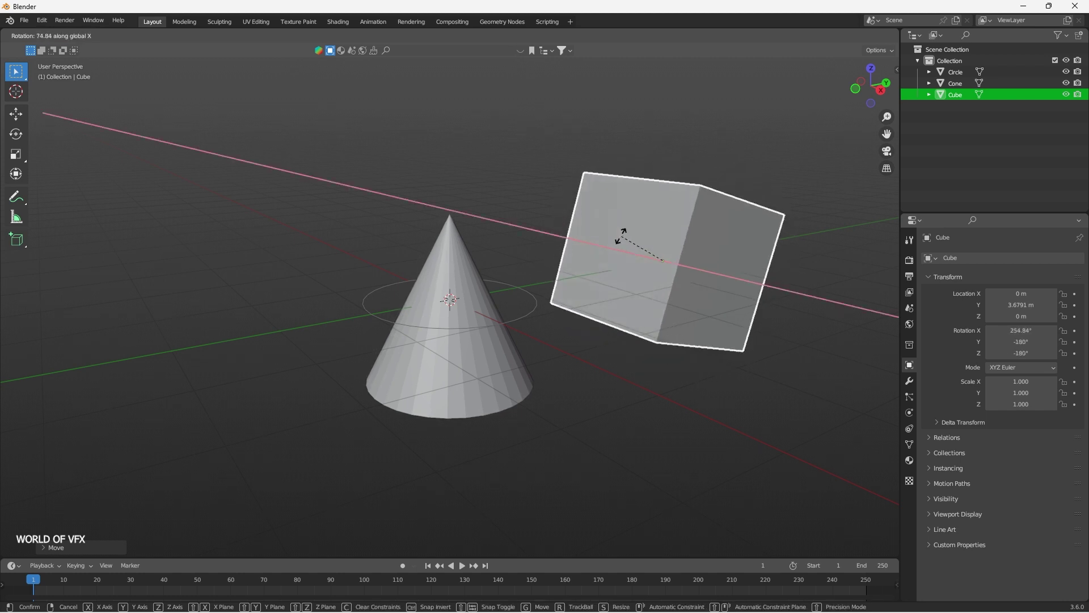
pyautogui.press('y')
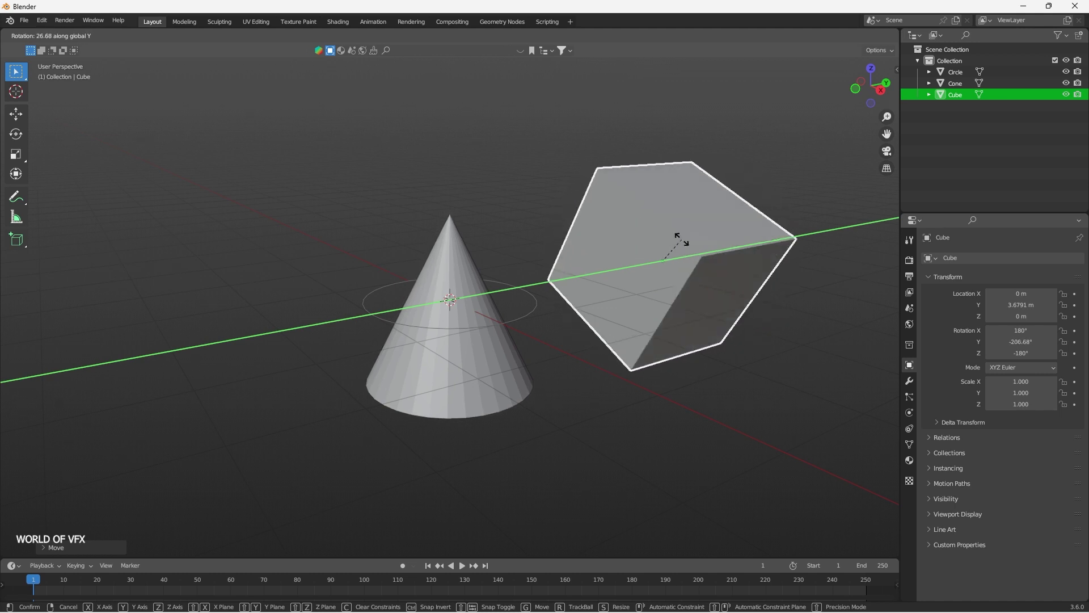
pyautogui.press('z')
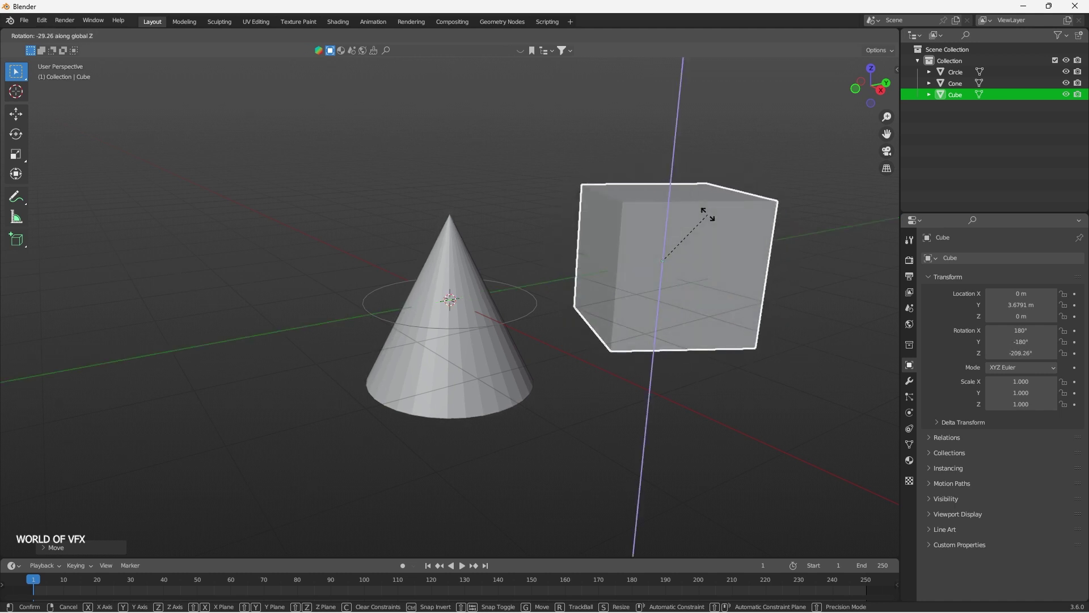
pyautogui.click(703, 219)
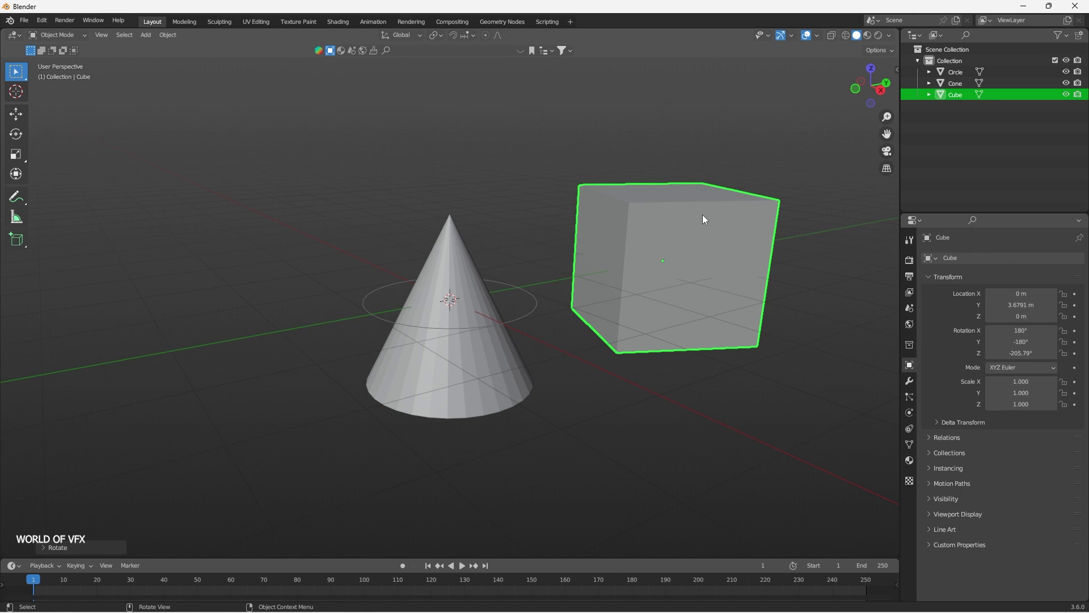
pyautogui.hotkey('alt', 'r')
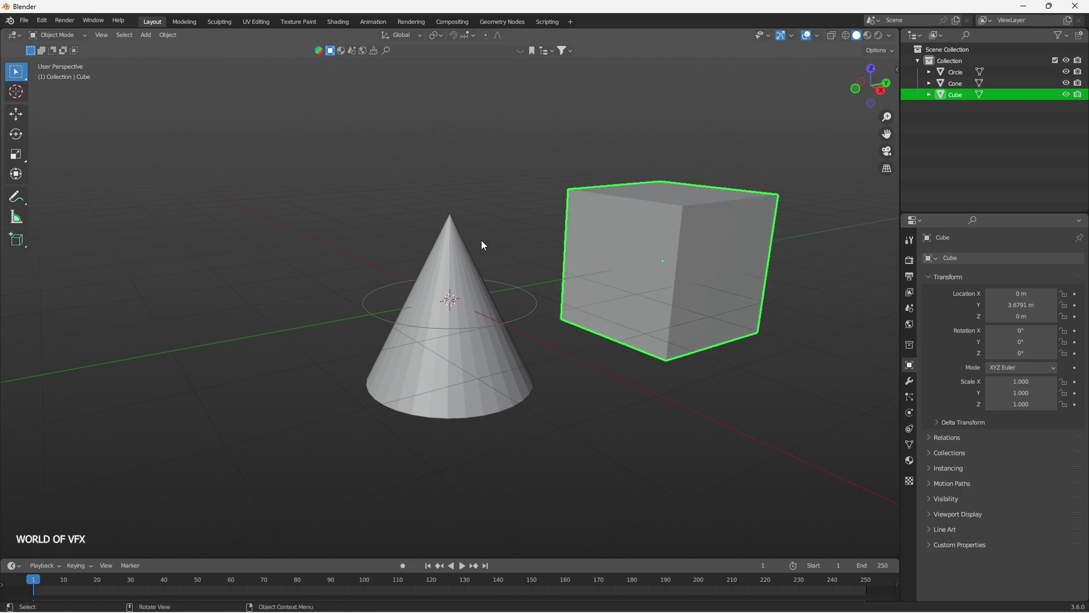
pyautogui.click(448, 261)
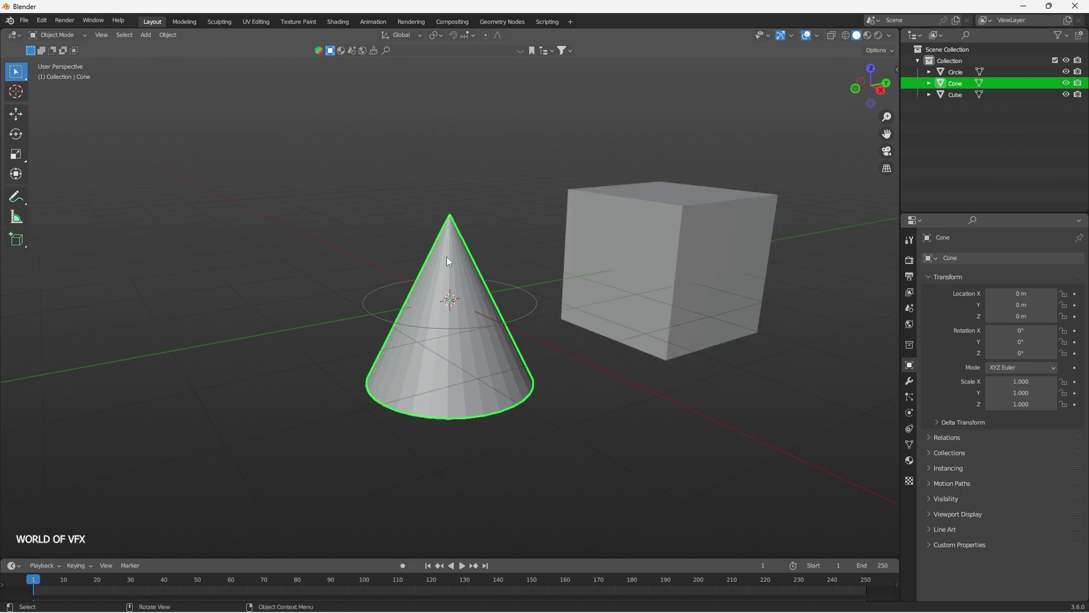
# - Slide the cone left along X using the move gizmo
pyautogui.click(16, 114)
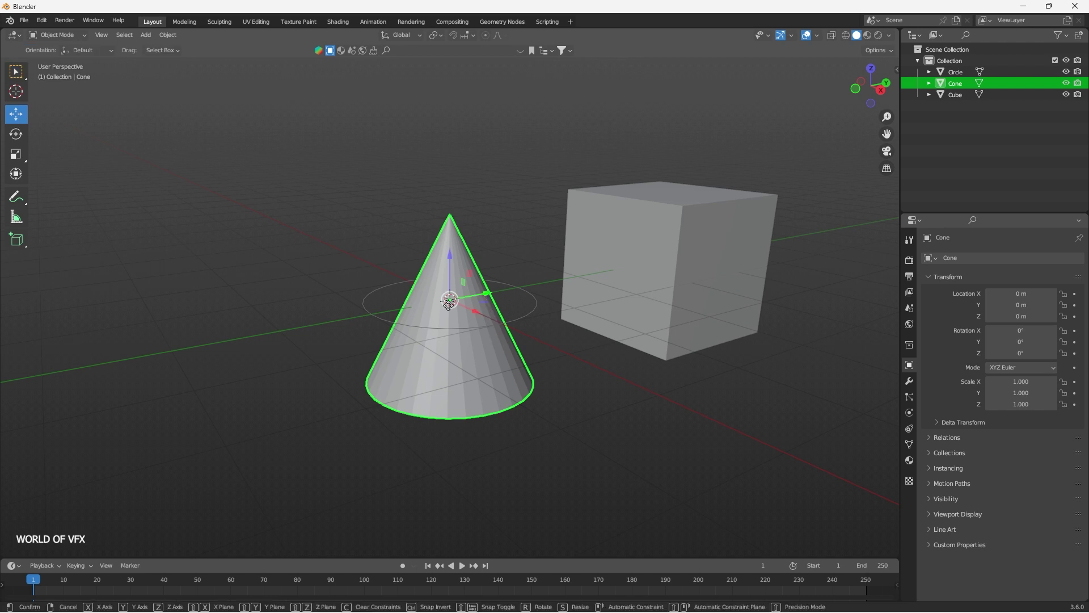
pyautogui.moveTo(485, 299); pyautogui.dragTo(458, 290)
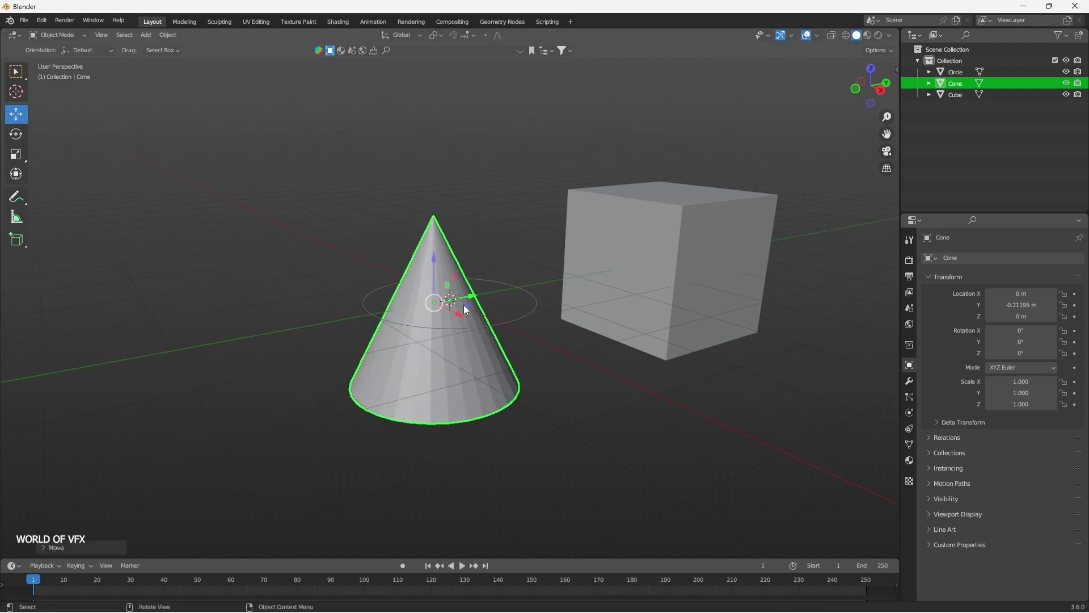
pyautogui.moveTo(461, 309); pyautogui.dragTo(321, 259)
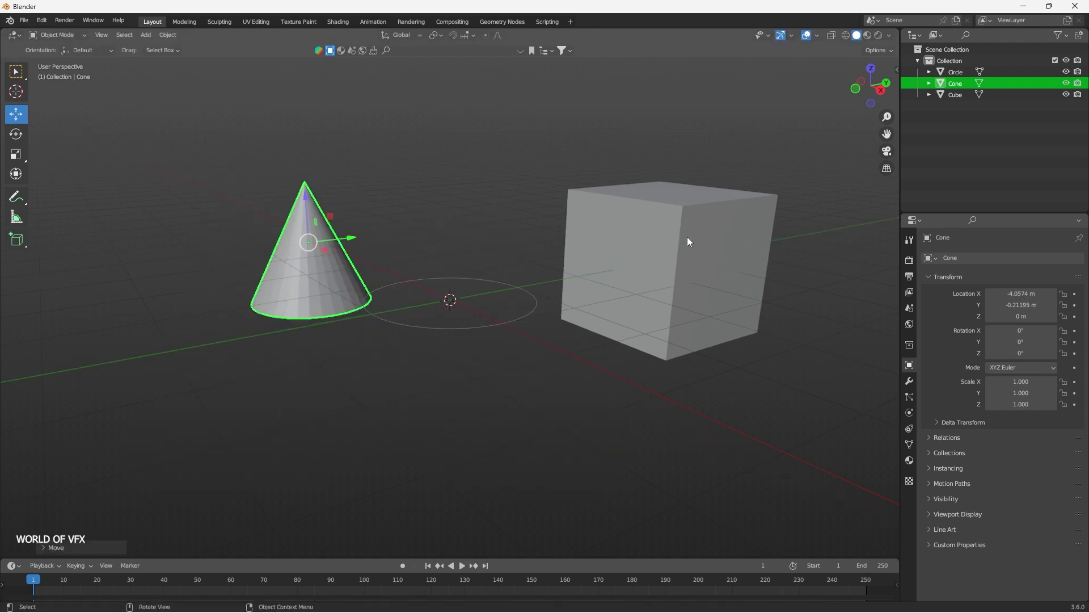
# - Rotate the cube, then move it along its local Z and X axes in Local orientation
pyautogui.click(715, 234)
pyautogui.press('r')
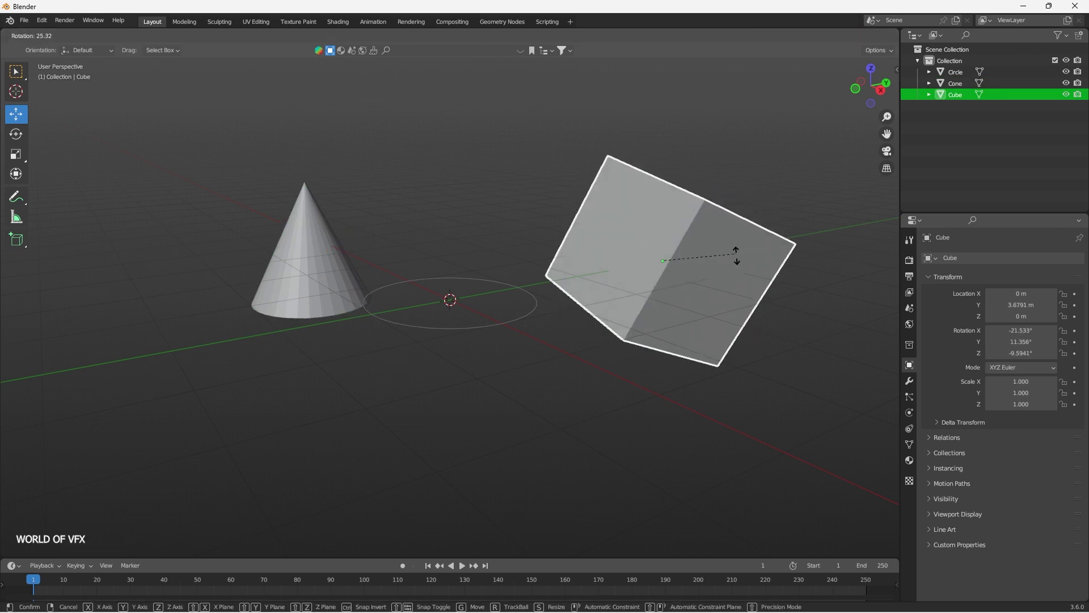
pyautogui.click(751, 275)
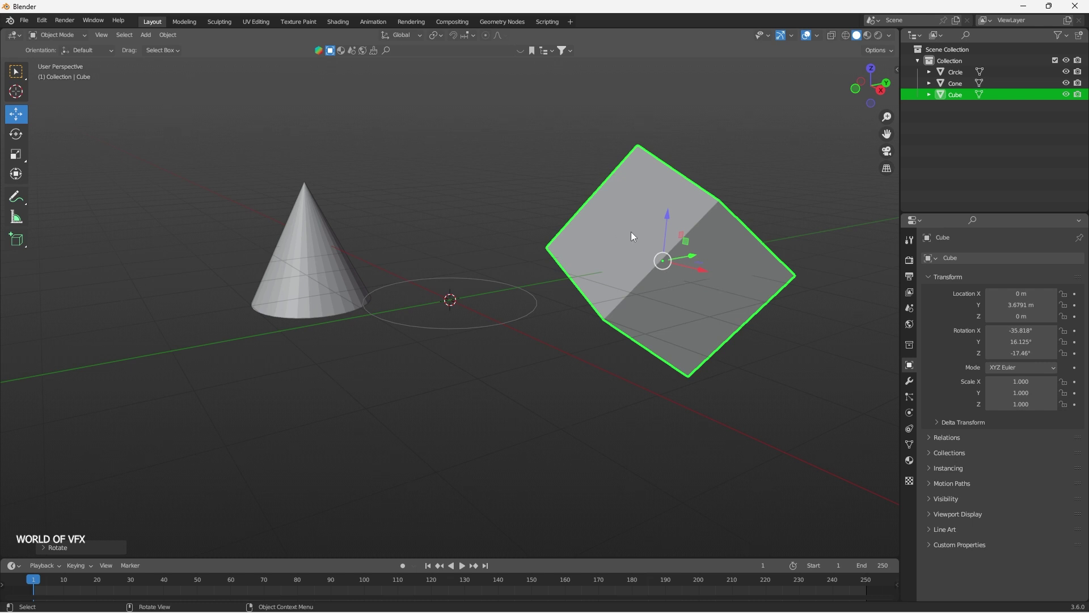
pyautogui.click(400, 35)
pyautogui.click(395, 84)
pyautogui.moveTo(693, 232); pyautogui.dragTo(614, 199)
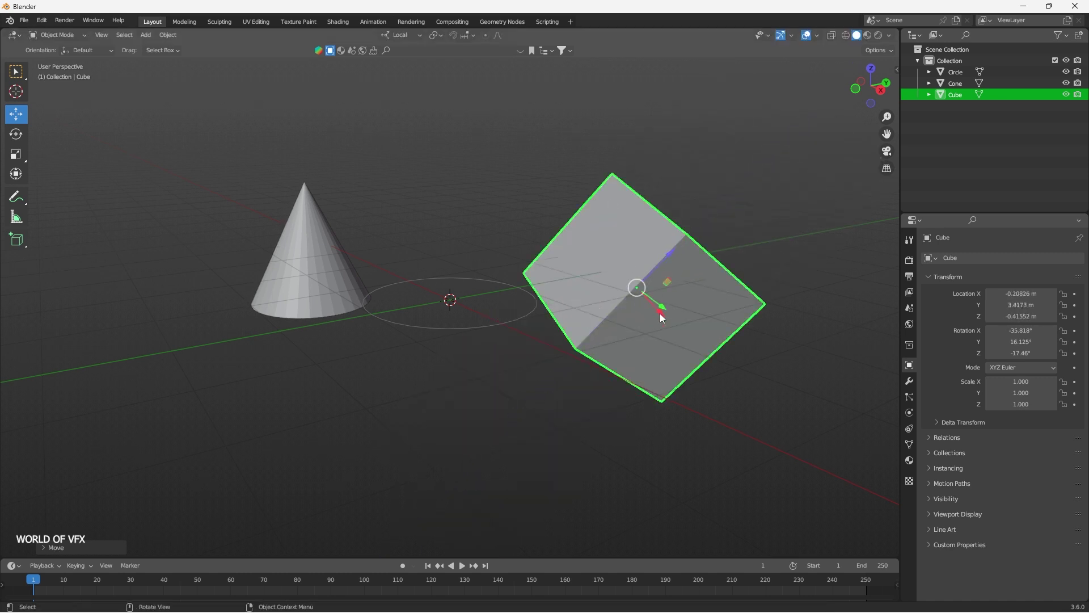
pyautogui.moveTo(662, 316); pyautogui.dragTo(661, 285)
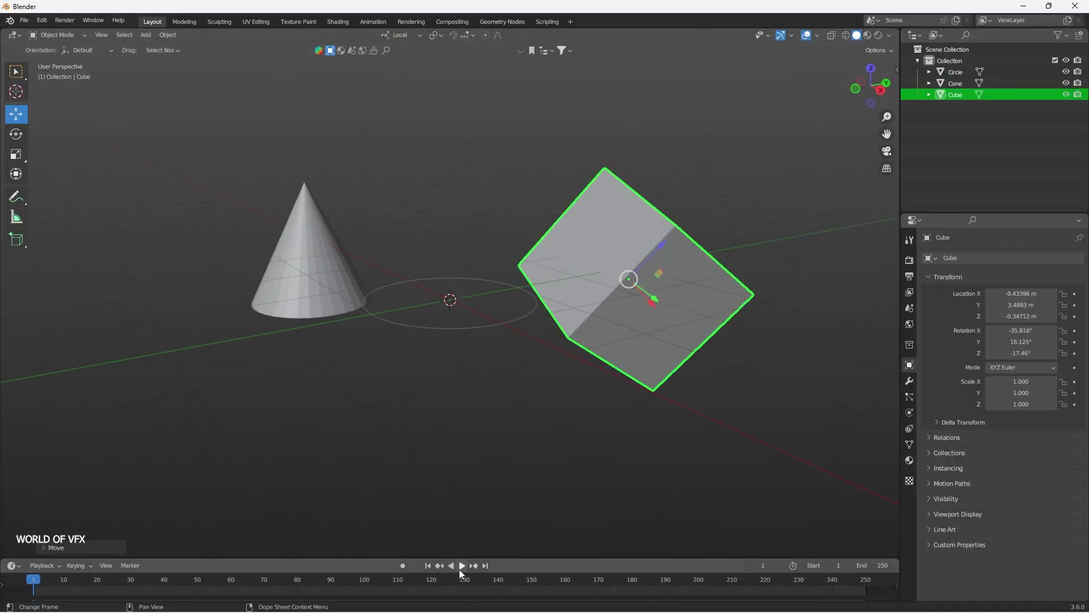
# - Test playback: play forward, play in reverse, jump to the last and first frames
pyautogui.click(461, 565)
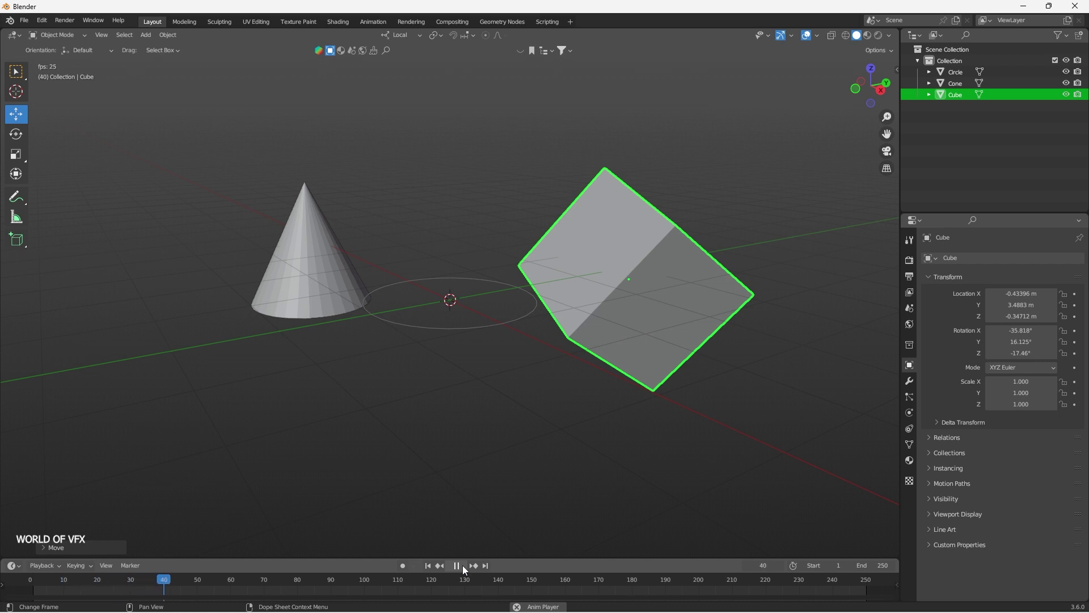
pyautogui.click(462, 566)
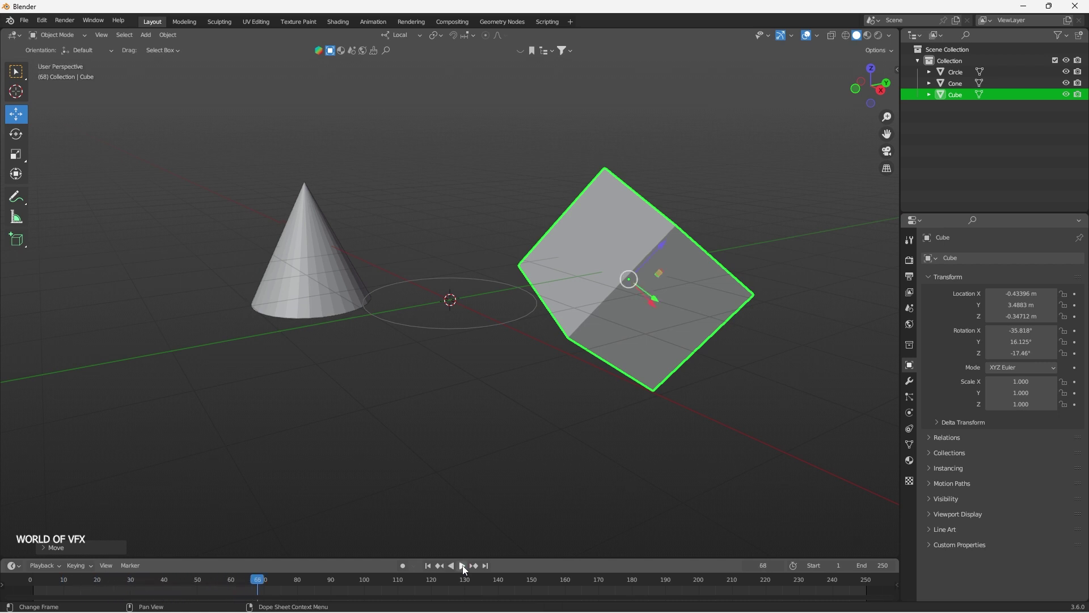
pyautogui.click(446, 565)
pyautogui.click(465, 566)
pyautogui.click(486, 565)
pyautogui.click(429, 566)
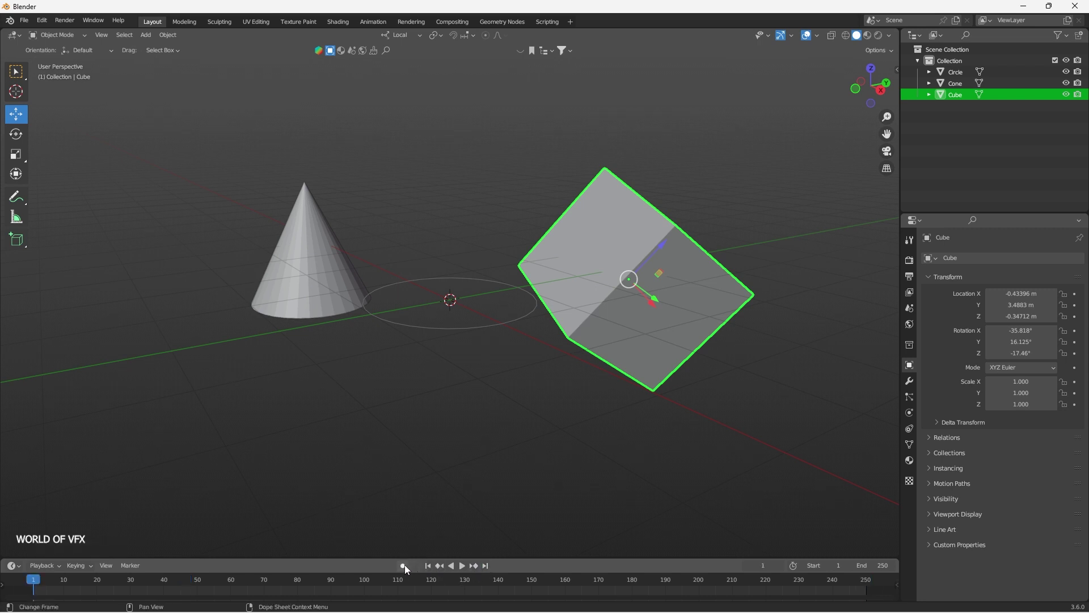
pyautogui.moveTo(512, 440); pyautogui.dragTo(481, 435, button='middle')
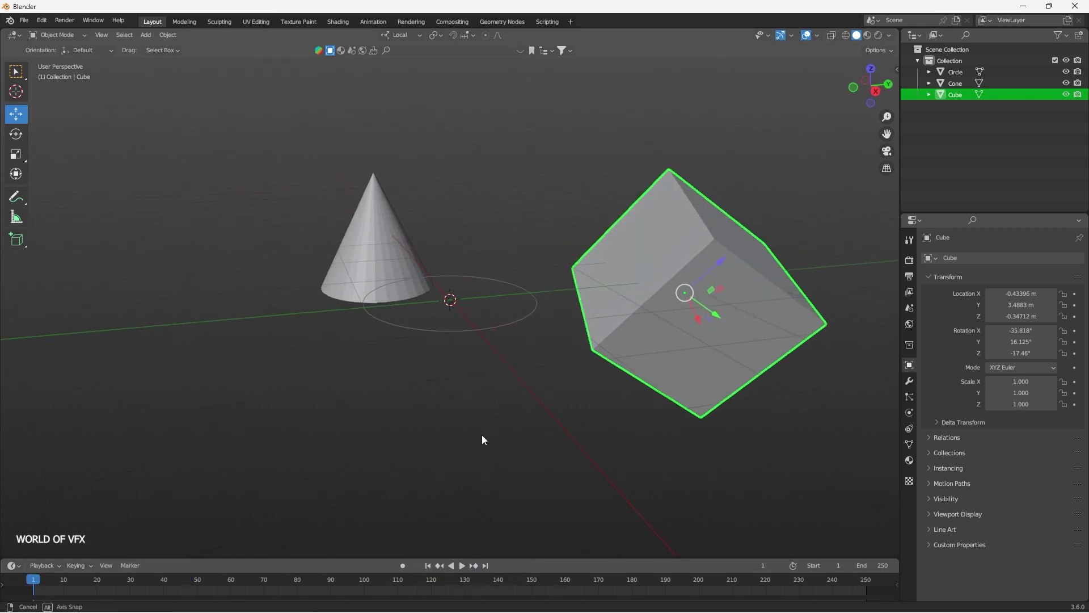
# - Turn on Auto Keying and key cube rotations at frame 1 and frame 250
pyautogui.click(403, 565)
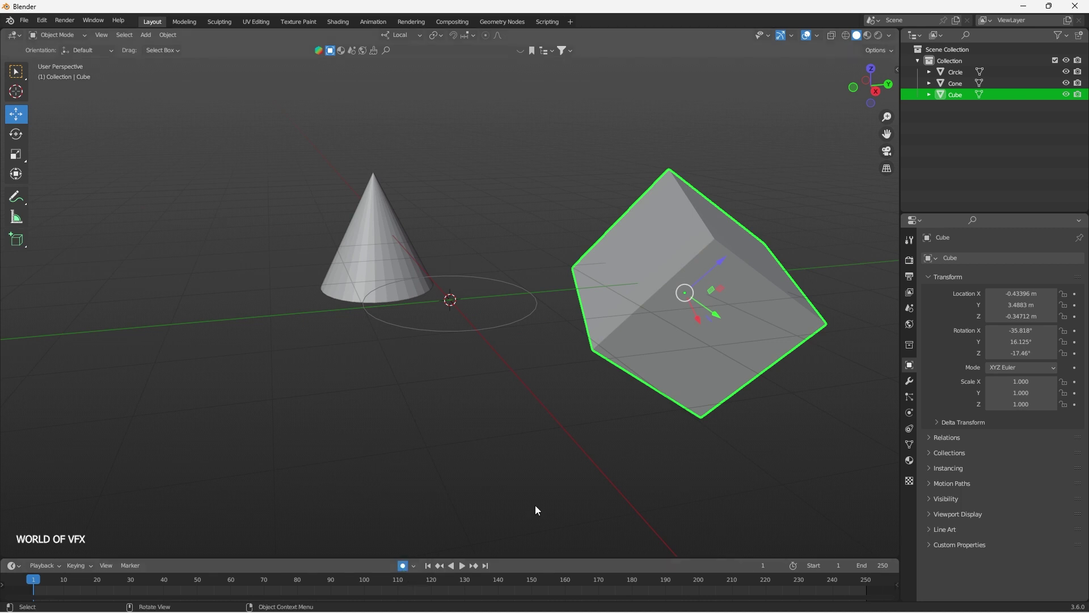
pyautogui.press('r')
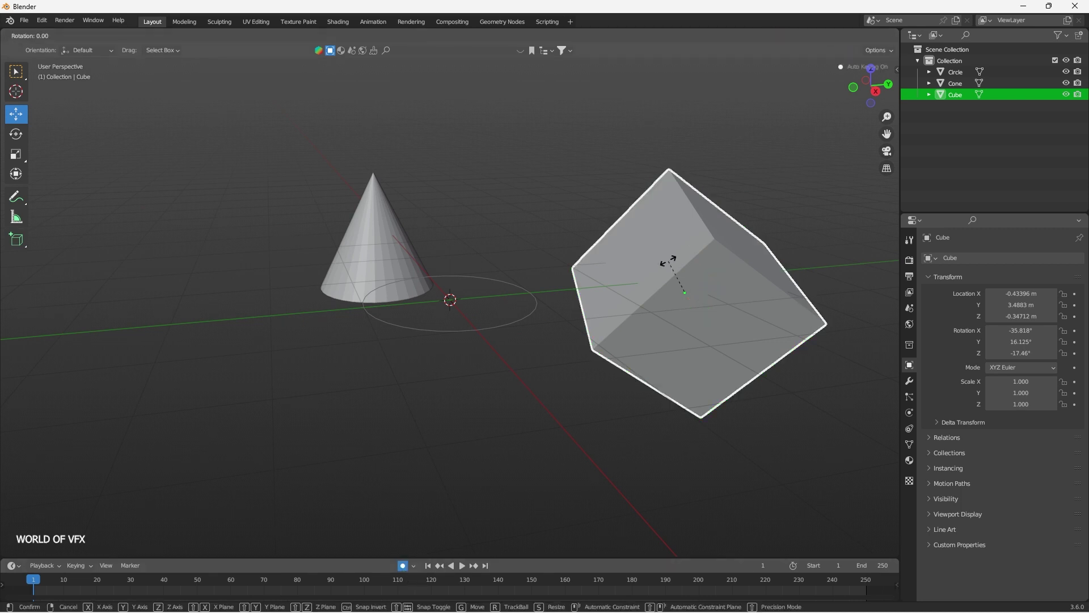
pyautogui.click(699, 277)
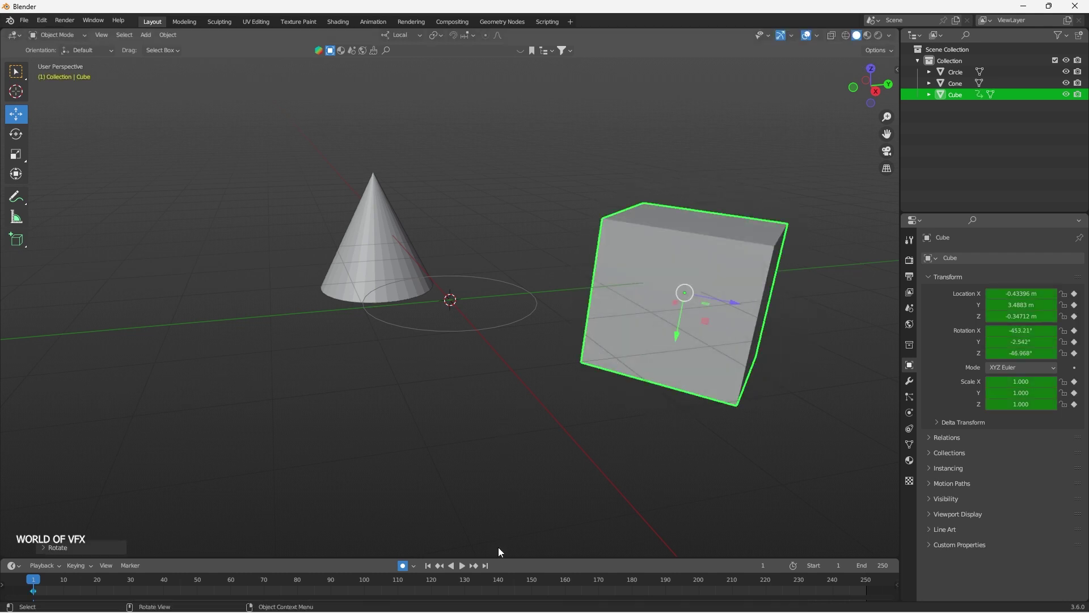
pyautogui.click(488, 564)
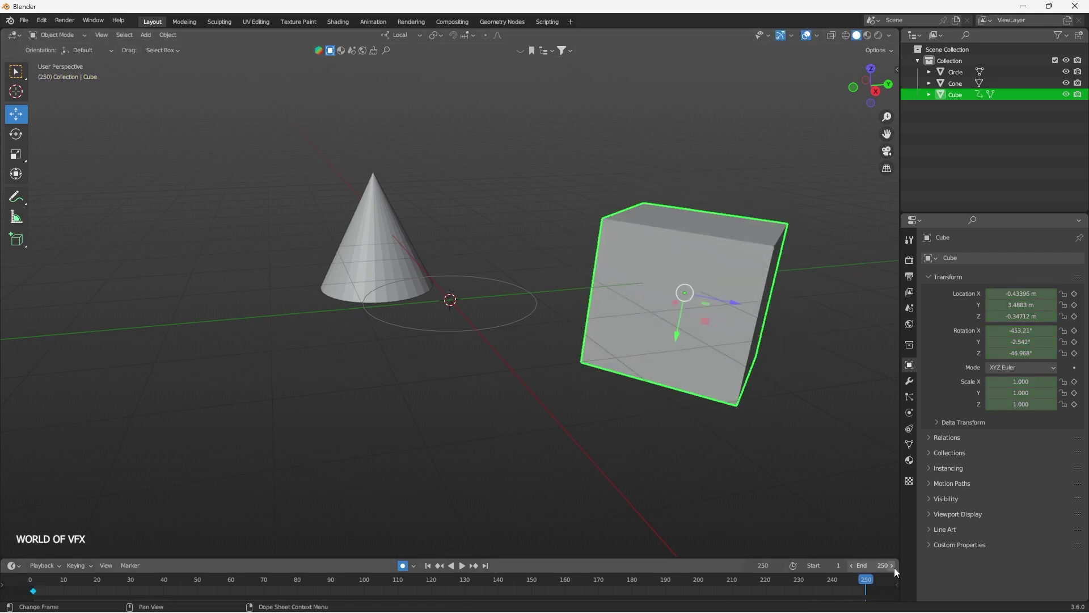
pyautogui.press('r')
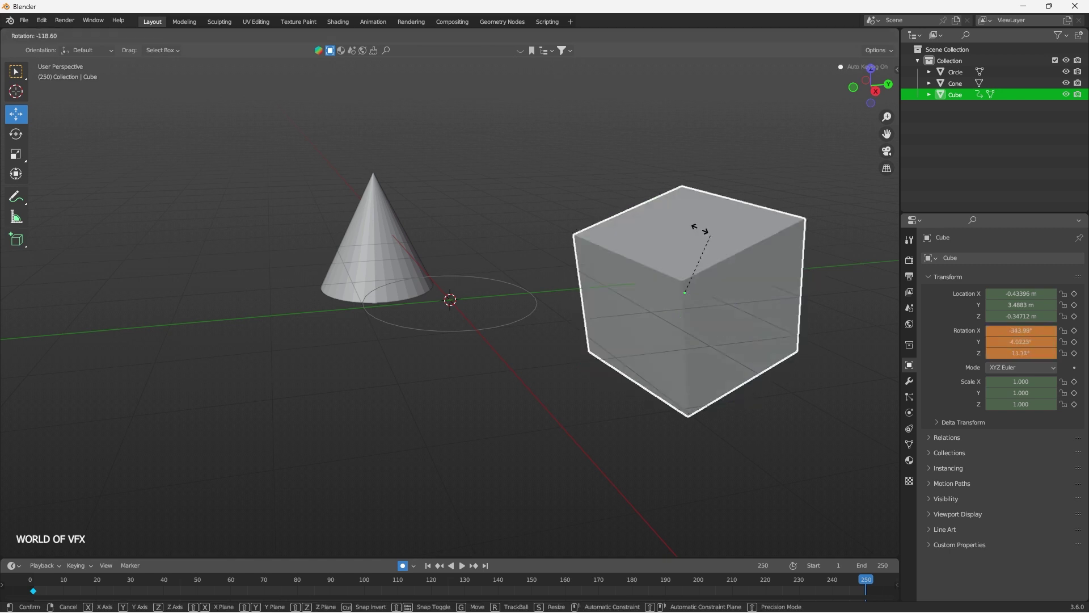
pyautogui.click(550, 320)
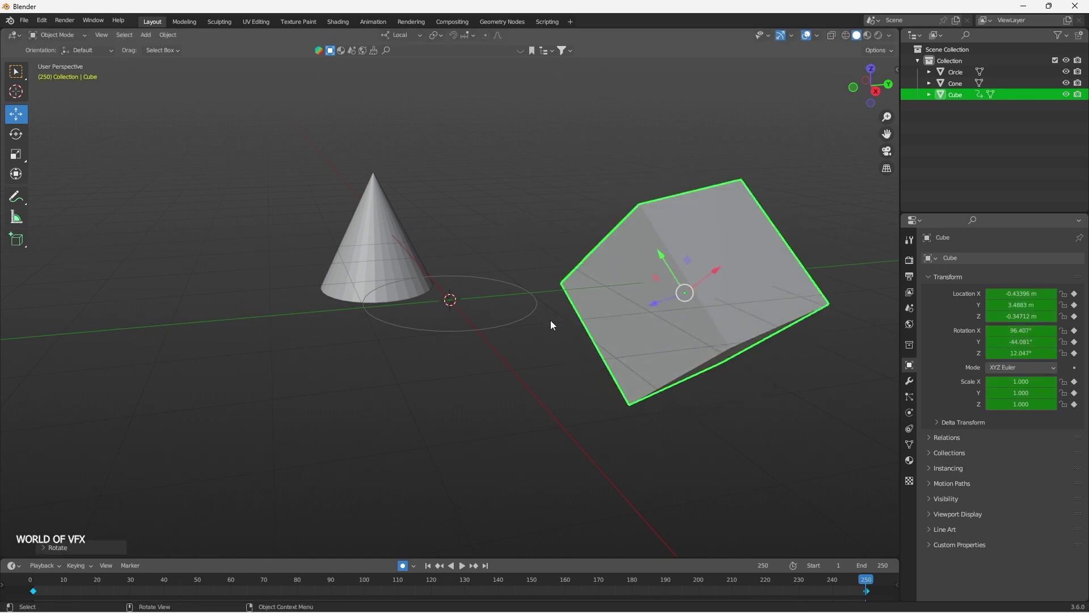
# - Select the frame-250 keyframe, play the cube's spin animation, then stop it
pyautogui.click(866, 591)
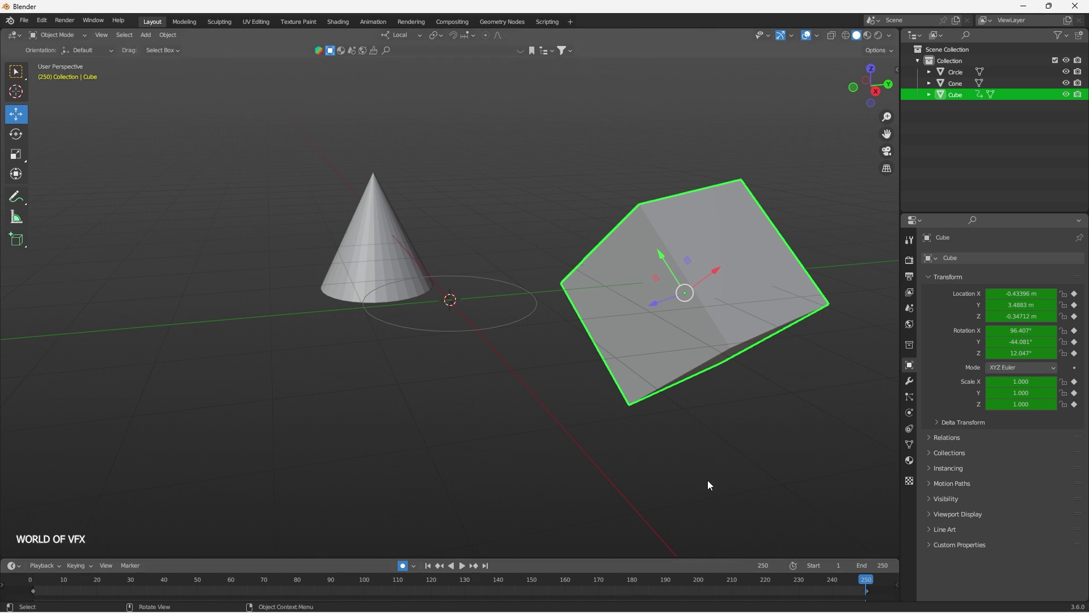
pyautogui.click(461, 566)
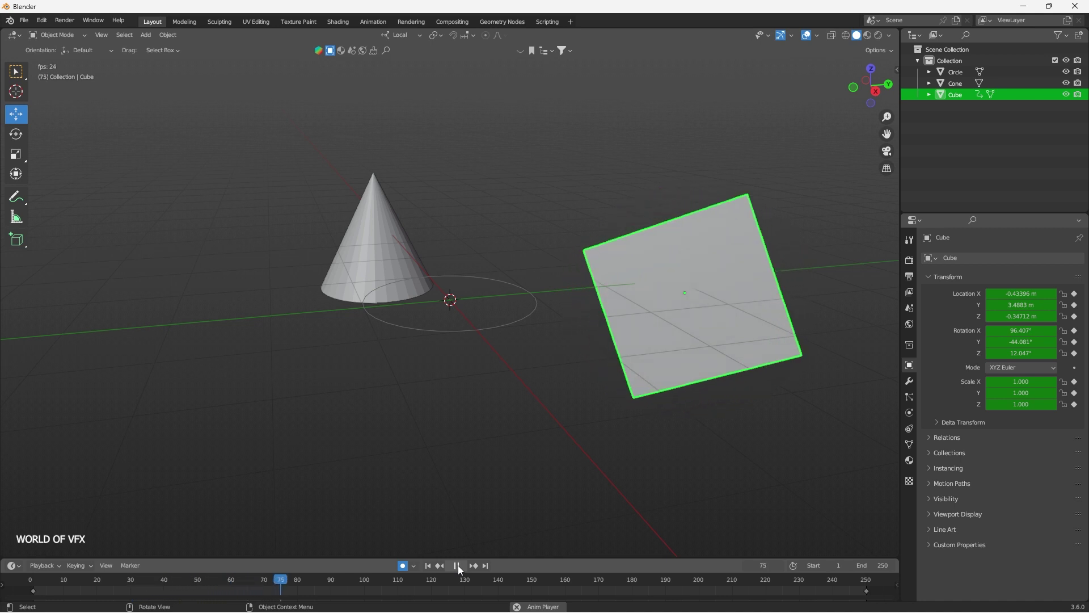
pyautogui.press('Escape')
pyautogui.click(468, 400)
pyautogui.moveTo(358, 377); pyautogui.dragTo(391, 385, button='middle')
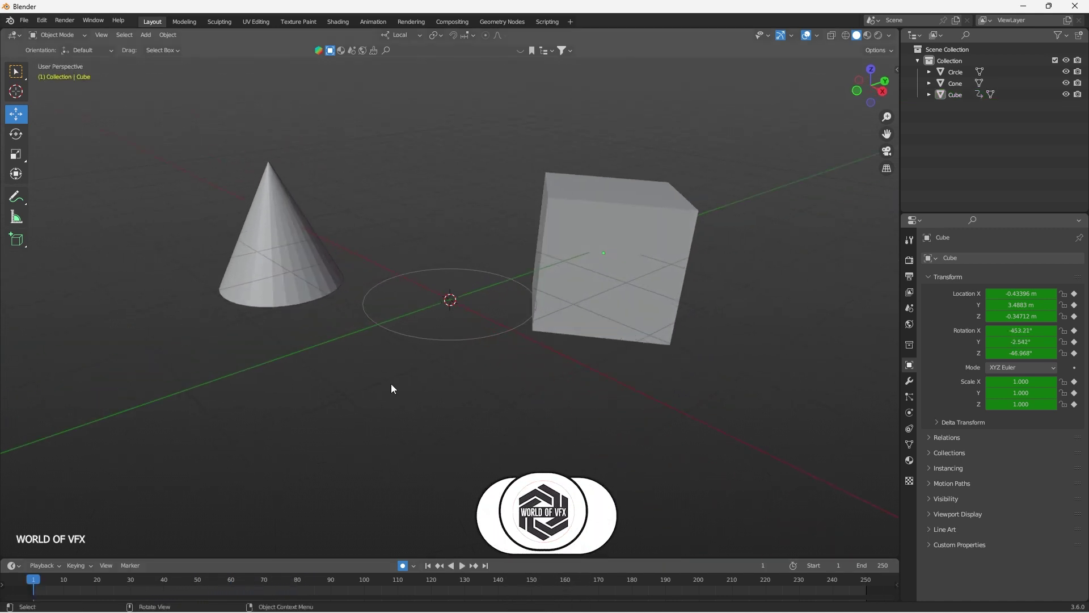
# - Delete all objects, add a plane at the origin, and turn on the wireframe overlay
pyautogui.press('a')
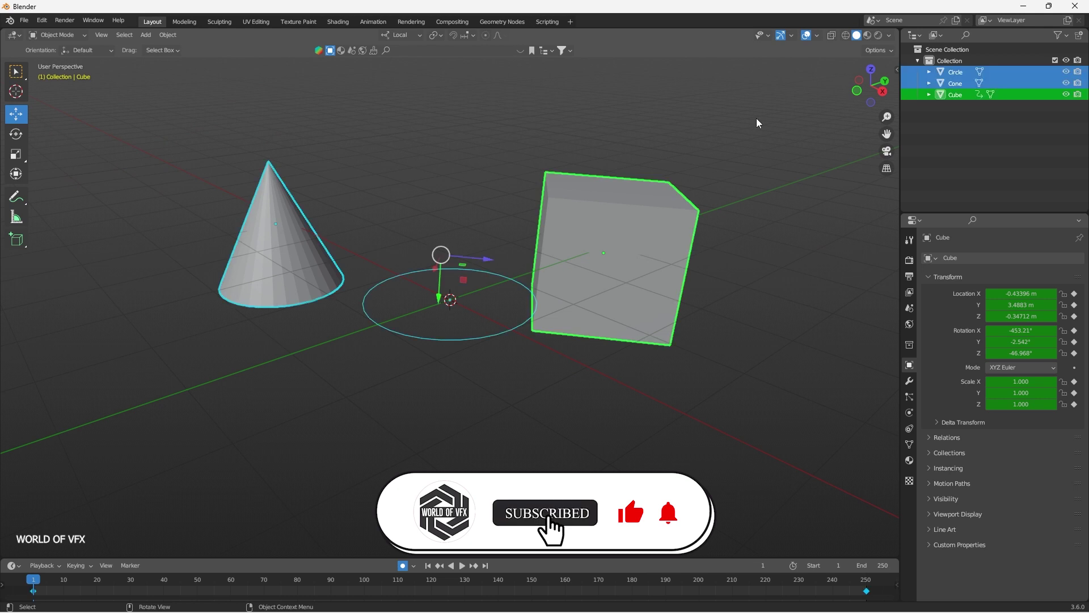
pyautogui.press('Delete')
pyautogui.hotkey('shift', 'a')
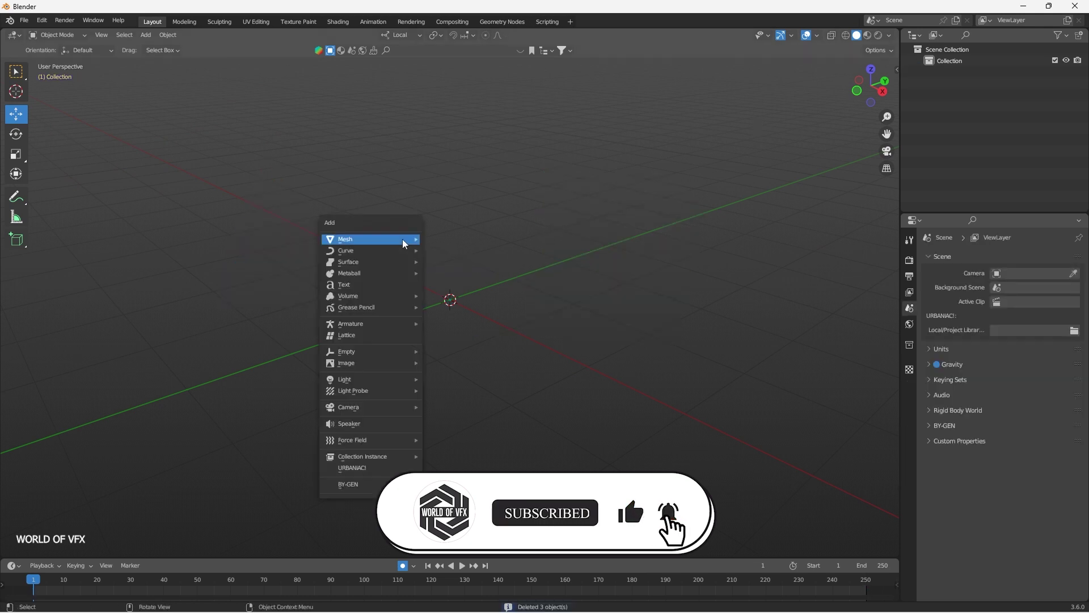
pyautogui.click(436, 239)
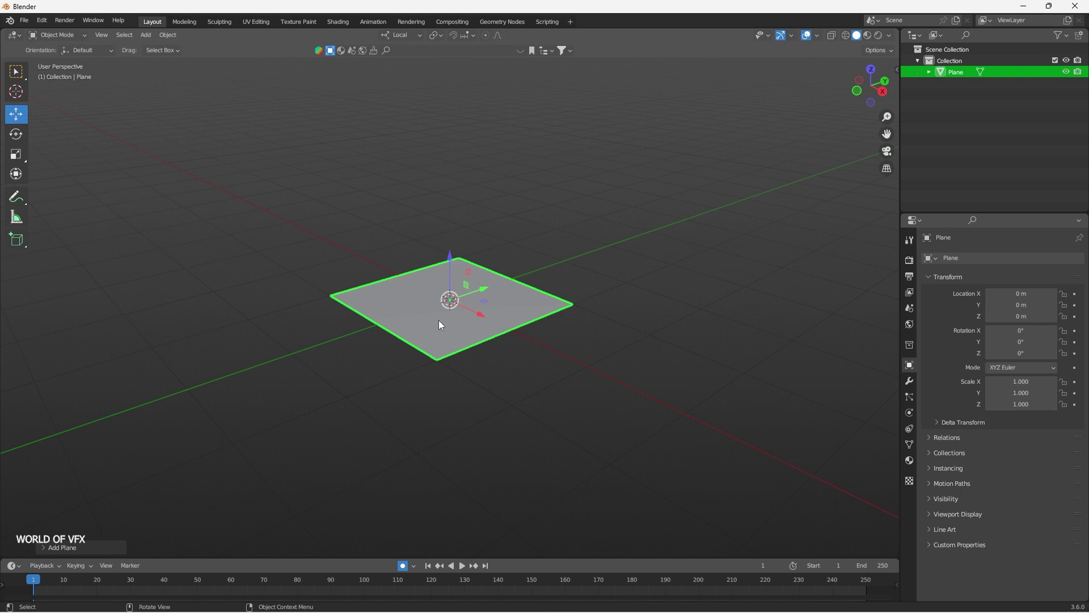
pyautogui.click(818, 35)
pyautogui.click(754, 227)
# - Enter Edit Mode on the plane and subdivide its mesh
pyautogui.press('Tab')
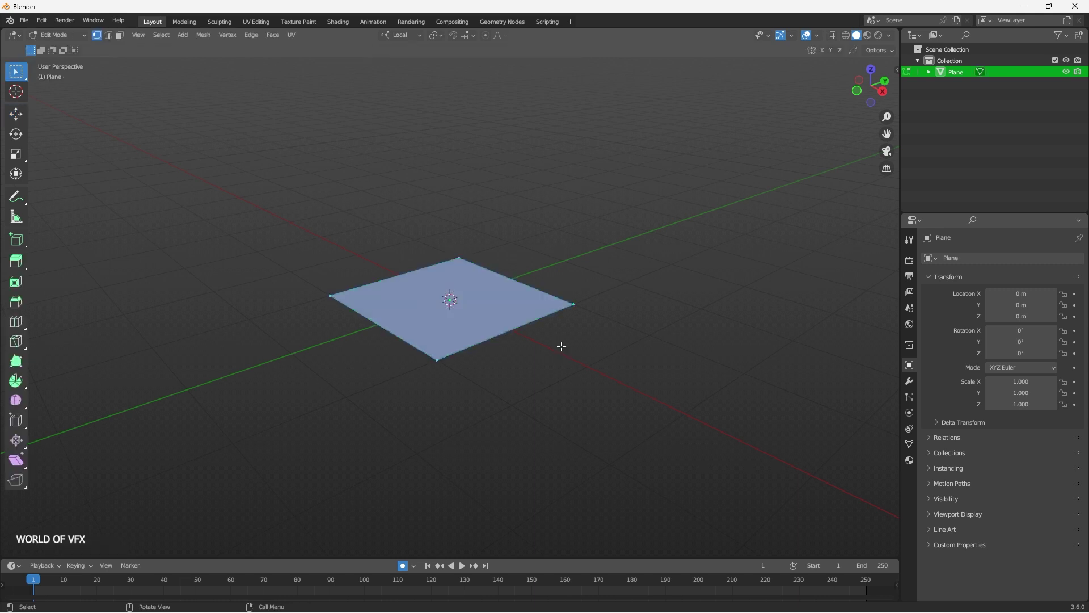
pyautogui.moveTo(562, 346); pyautogui.dragTo(362, 263, button='middle')
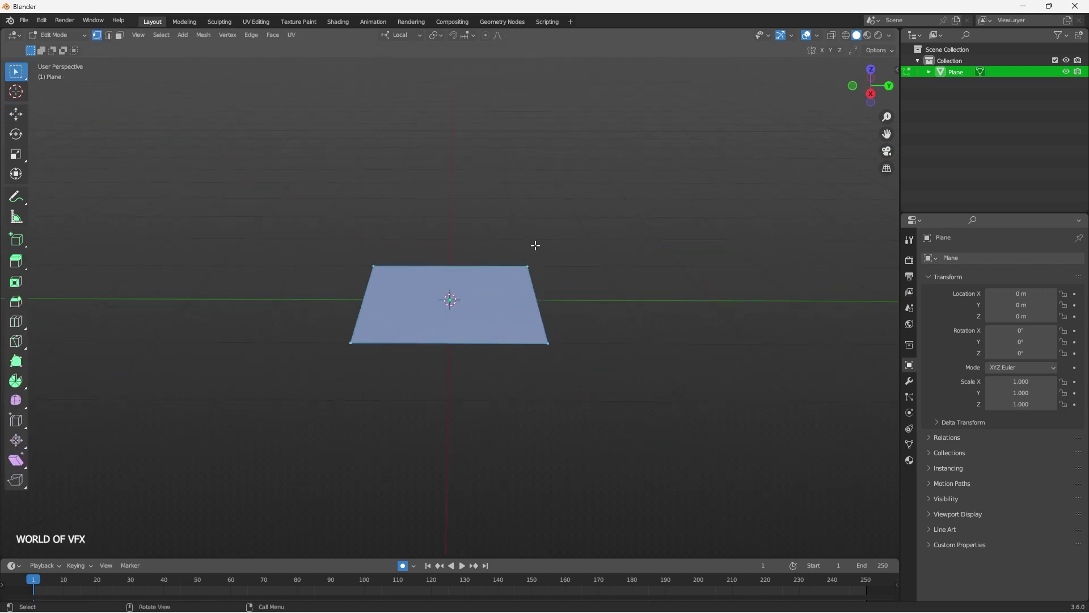
pyautogui.moveTo(396, 337); pyautogui.dragTo(449, 338, button='middle')
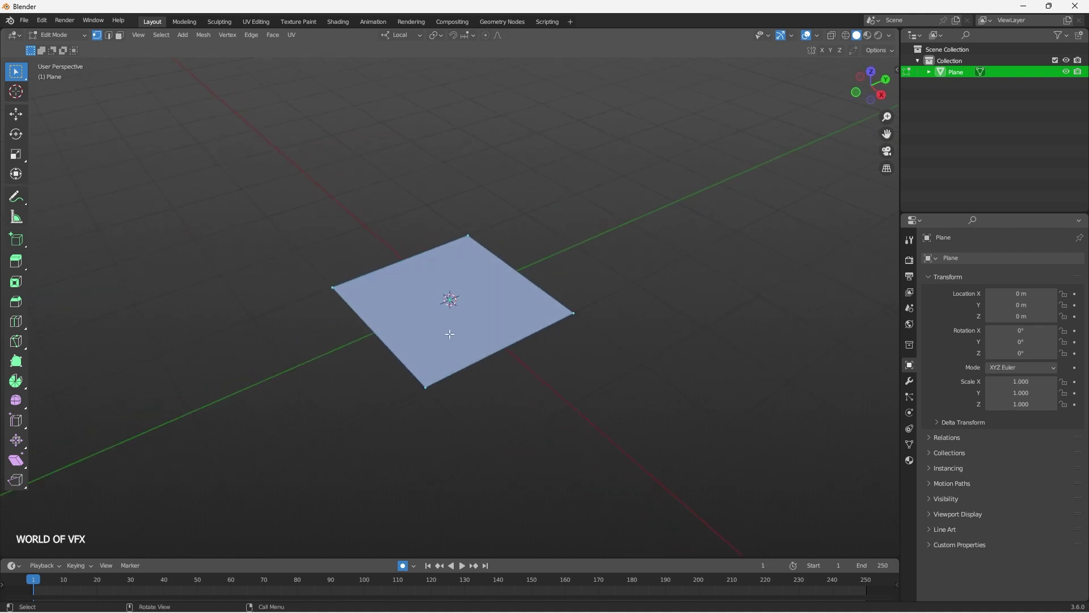
pyautogui.rightClick(443, 309)
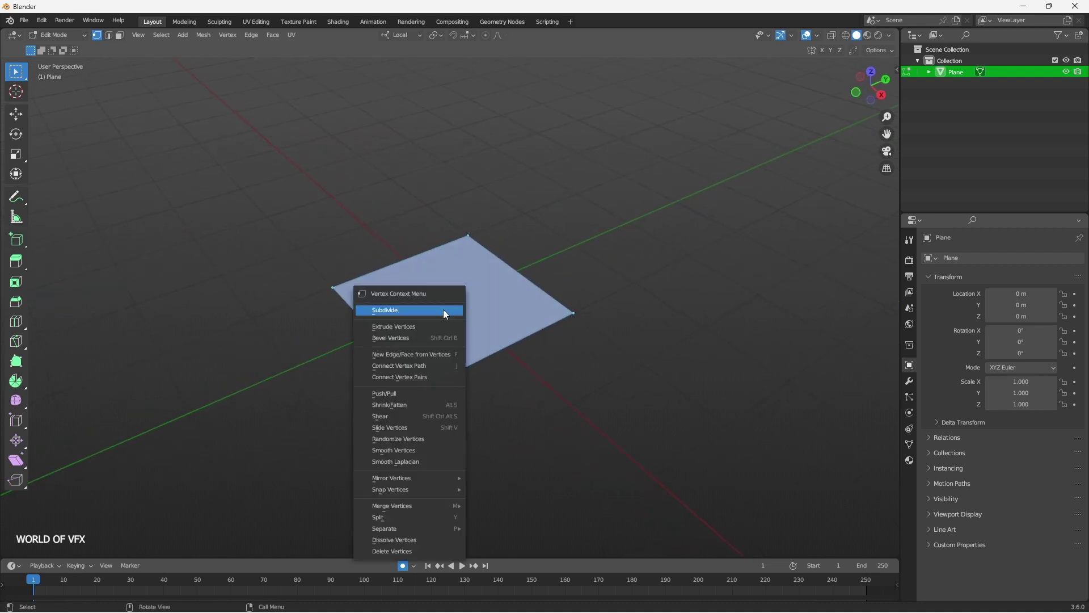
pyautogui.click(444, 308)
pyautogui.moveTo(444, 309); pyautogui.dragTo(518, 358, button='middle')
pyautogui.scroll(3, 518, 358)
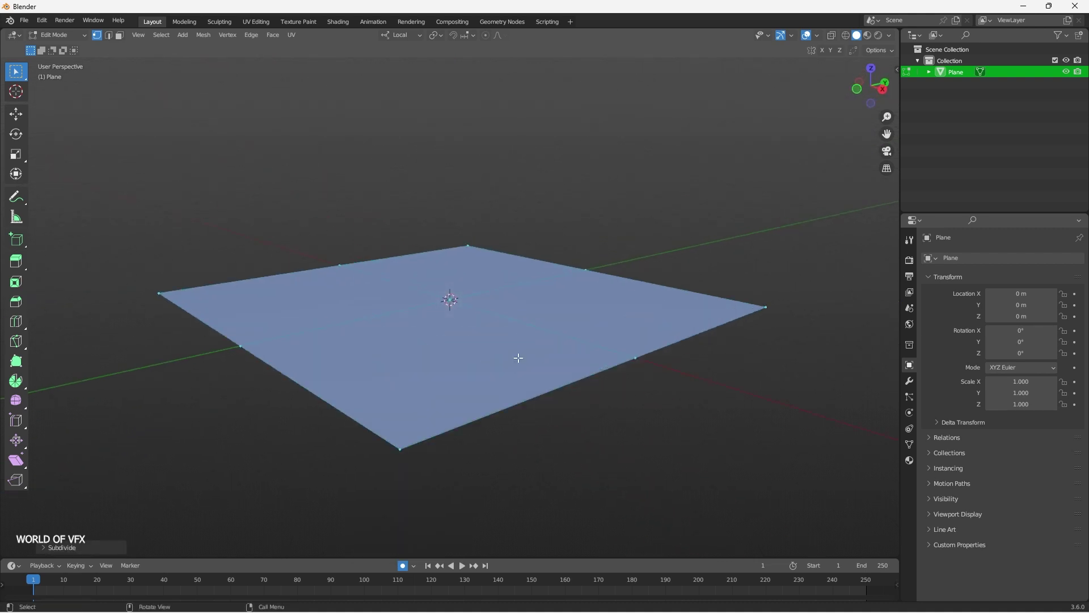
# - Set the Subdivide panel to 10 cuts and Fractal 0.420
pyautogui.rightClick(550, 293)
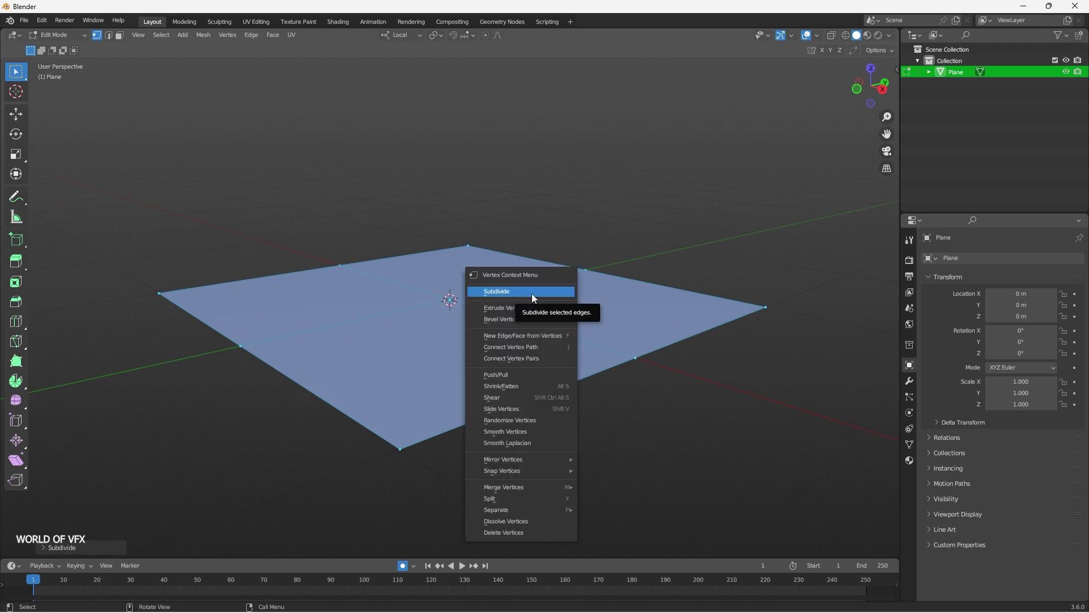
pyautogui.click(44, 546)
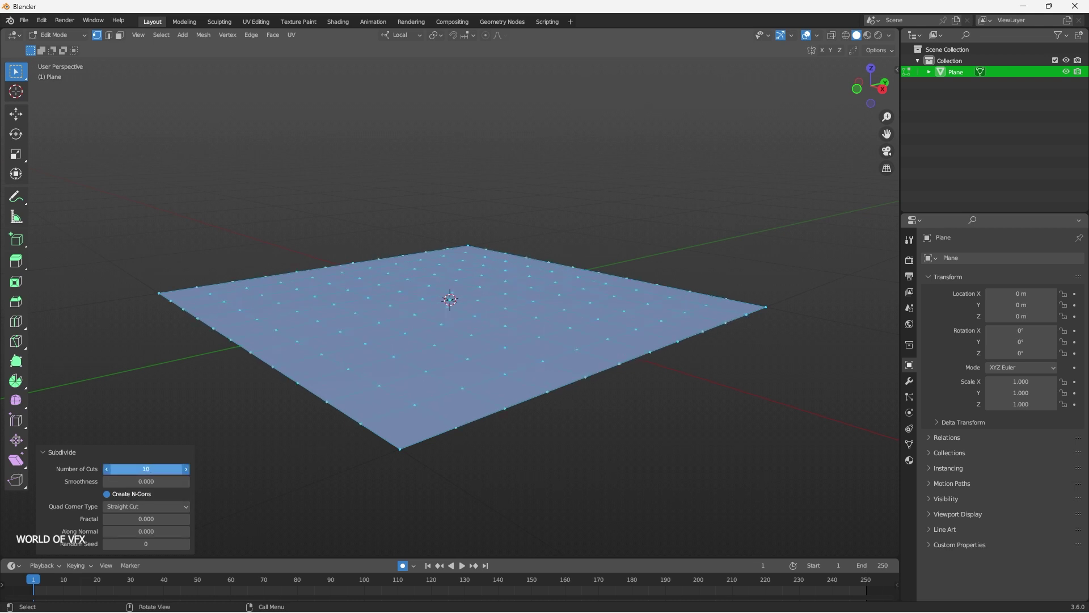
pyautogui.moveTo(424, 396)
pyautogui.mouseDown(button='middle')
pyautogui.moveTo(316, 397)
pyautogui.moveTo(484, 391)
pyautogui.moveTo(405, 386)
pyautogui.moveTo(431, 393)
pyautogui.mouseUp(button='middle')
pyautogui.moveTo(145, 482); pyautogui.dragTo(145, 482)
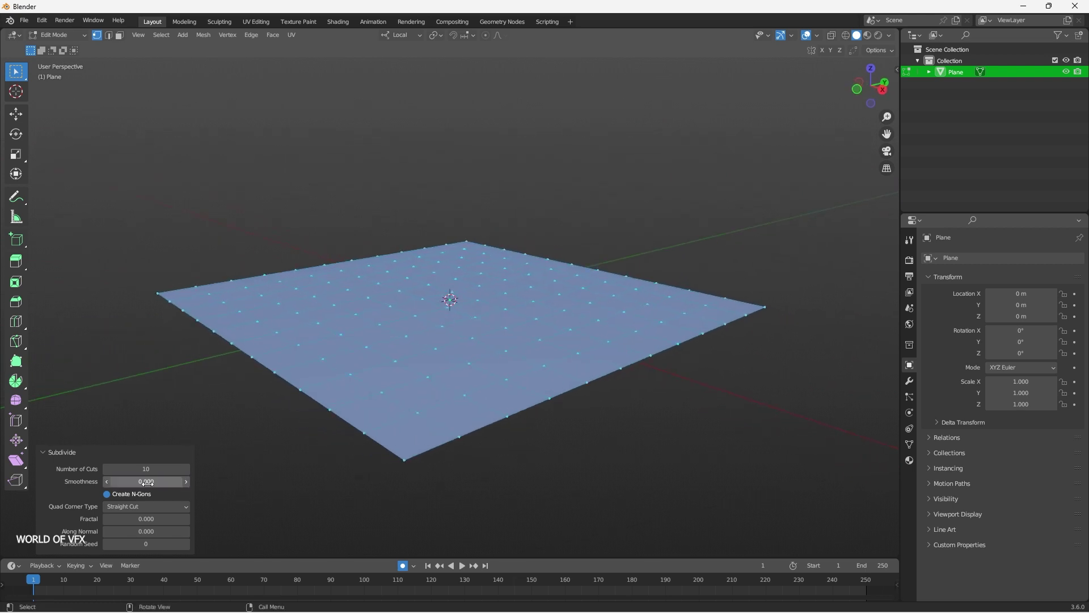
pyautogui.moveTo(155, 516); pyautogui.dragTo(180, 515)
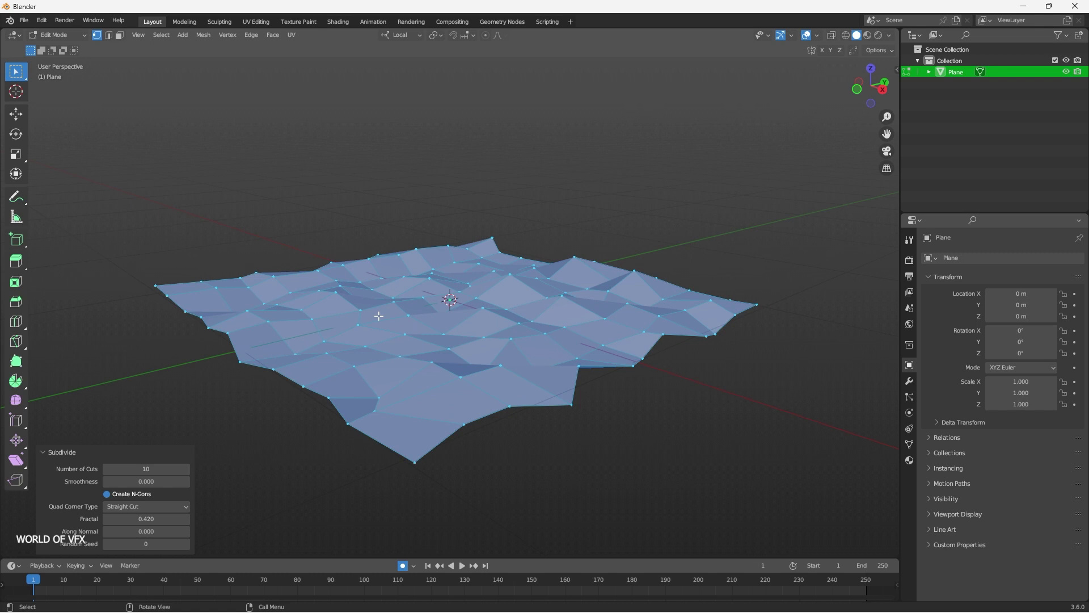
# - Subdivide the jagged landscape mesh once more and leave Edit Mode
pyautogui.rightClick(379, 315)
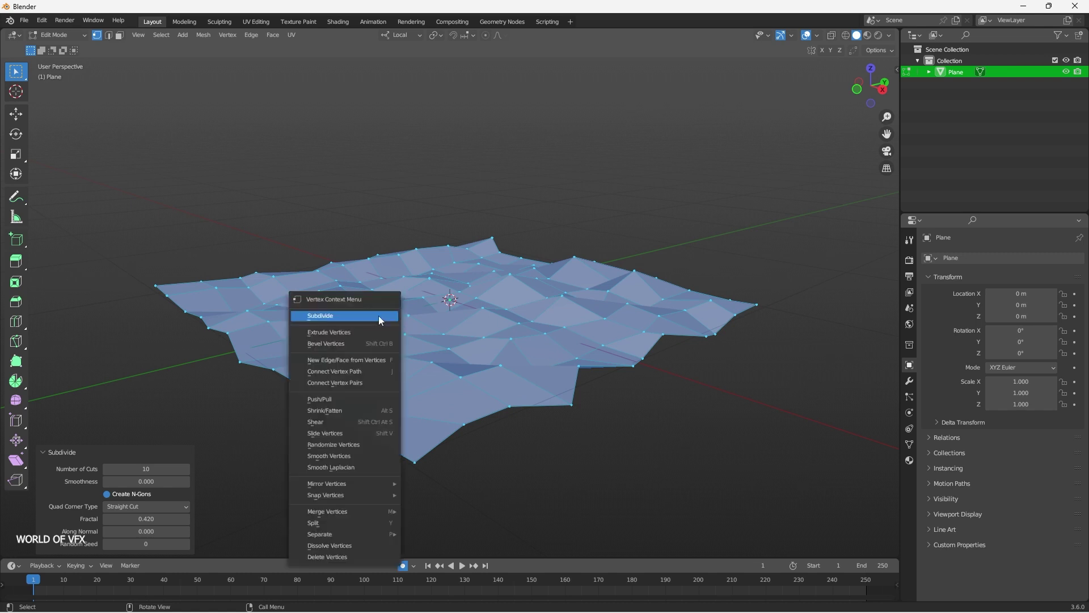
pyautogui.click(379, 315)
pyautogui.moveTo(461, 337)
pyautogui.mouseDown(button='middle')
pyautogui.moveTo(408, 343)
pyautogui.moveTo(449, 343)
pyautogui.mouseUp(button='middle')
pyautogui.press('Tab')
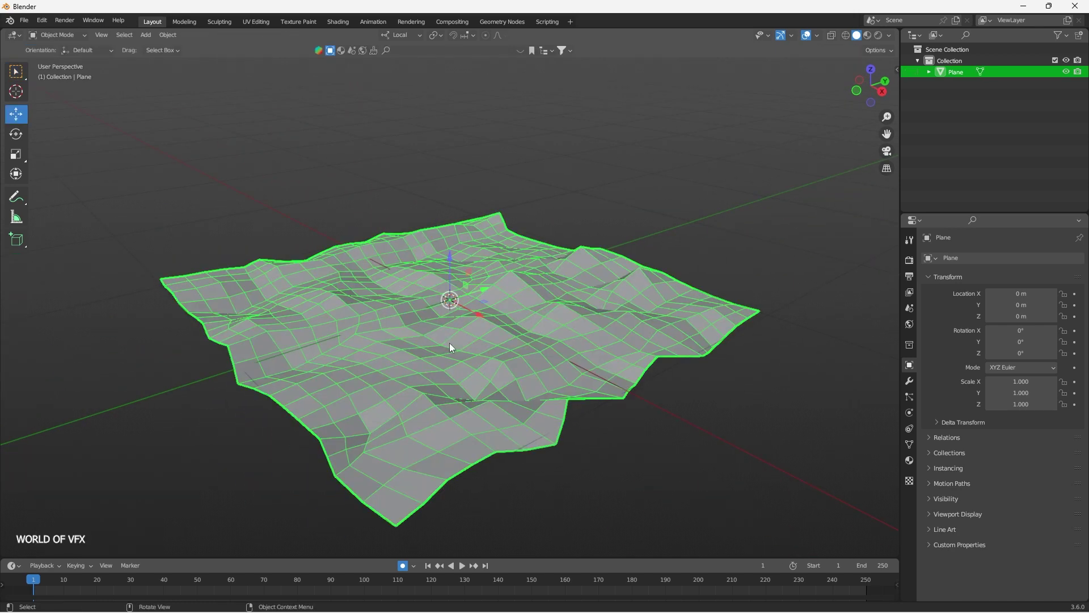
# - Apply Shade Smooth to the landscape plane and inspect the softer bumps
pyautogui.click(652, 218)
pyautogui.moveTo(652, 218); pyautogui.dragTo(410, 298, button='middle')
pyautogui.click(410, 298)
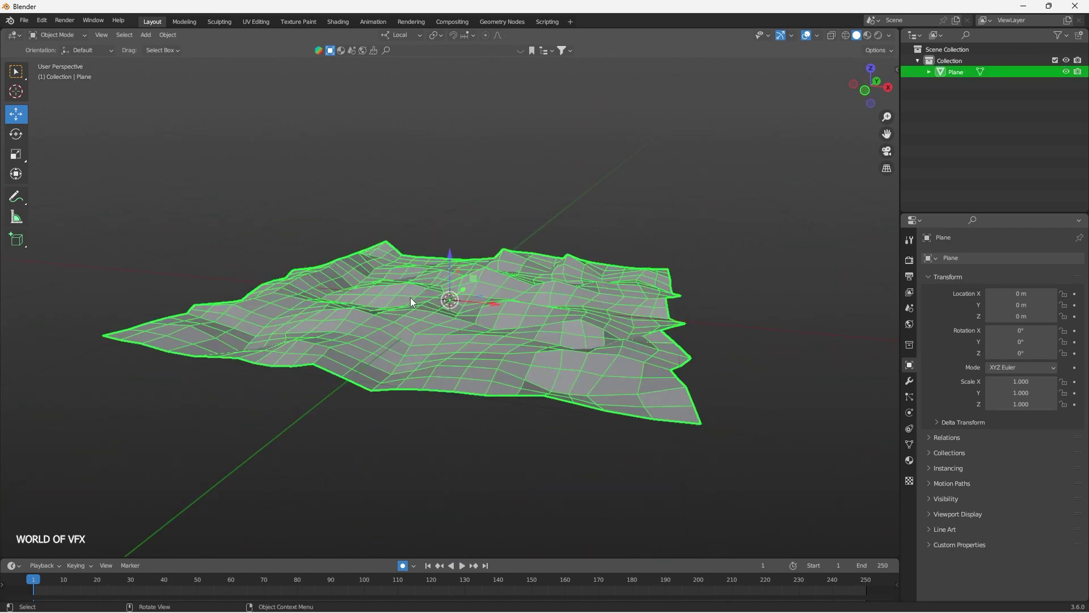
pyautogui.rightClick(410, 298)
pyautogui.click(410, 297)
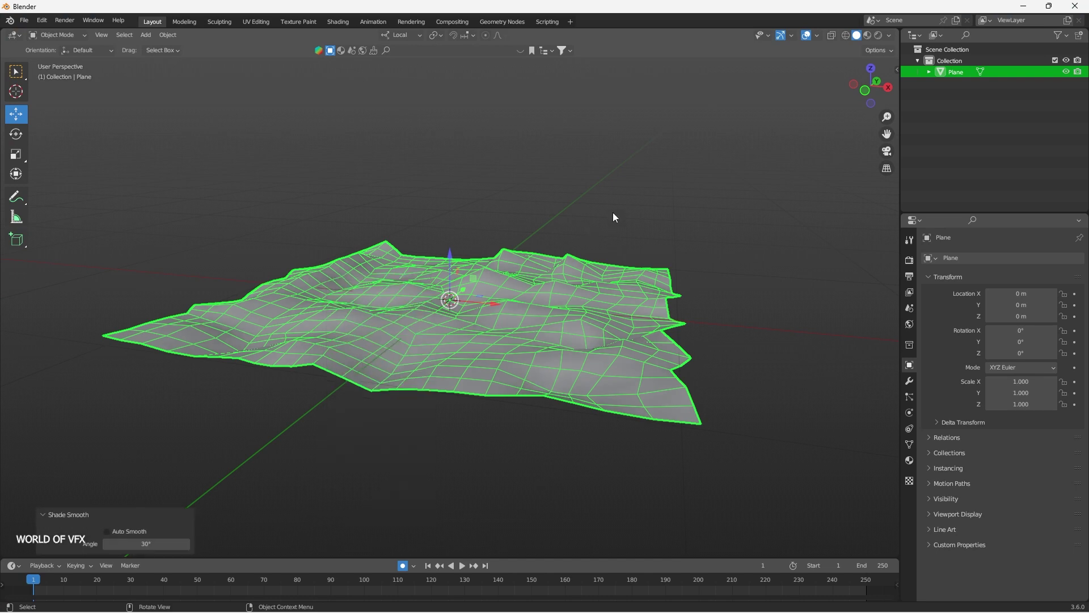
pyautogui.click(613, 212)
pyautogui.moveTo(674, 274); pyautogui.dragTo(431, 366, button='middle')
pyautogui.click(495, 342)
pyautogui.scroll(4, 430, 366)
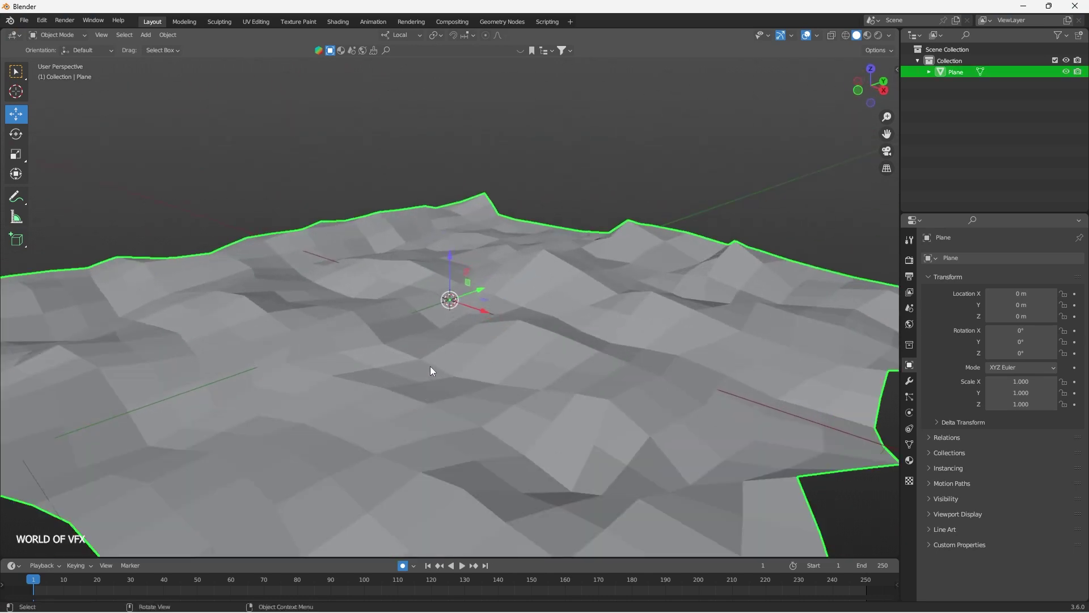
pyautogui.scroll(-5, 430, 366)
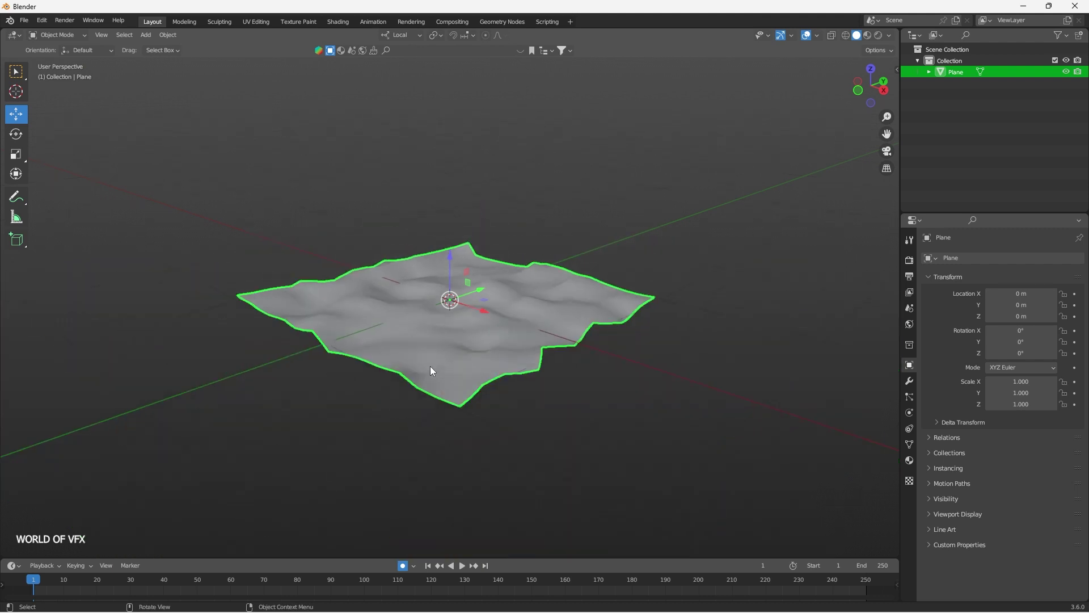
# - Delete the bumpy landscape and add a new flat mesh plane
pyautogui.press('Delete')
pyautogui.hotkey('shift', 'a')
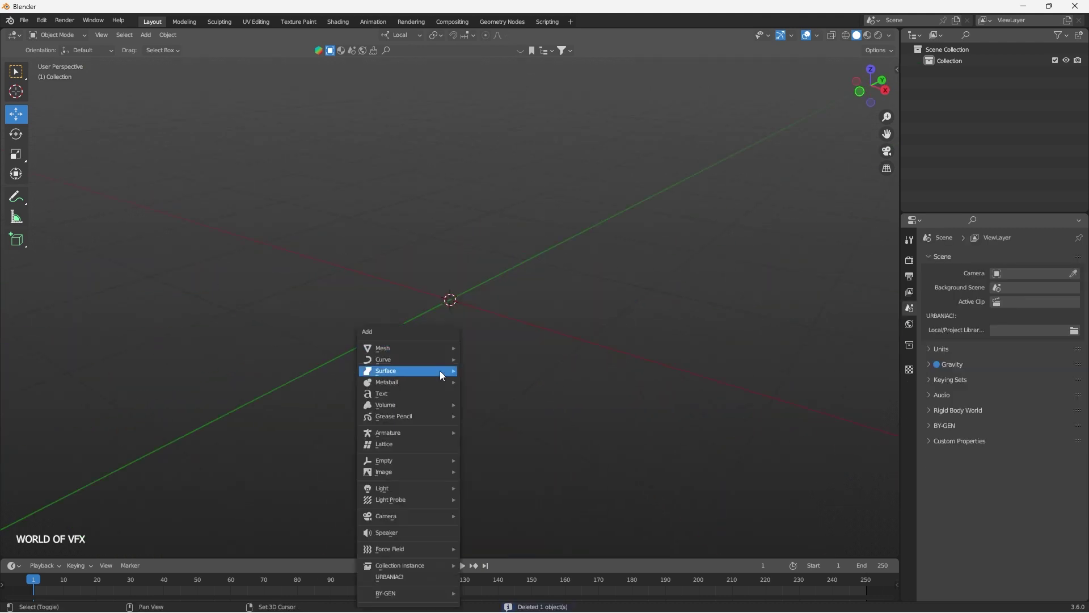
pyautogui.moveTo(448, 348)
pyautogui.click(485, 348)
# - Scale the new plane to 1.575 and enter Edit Mode on it
pyautogui.press('s')
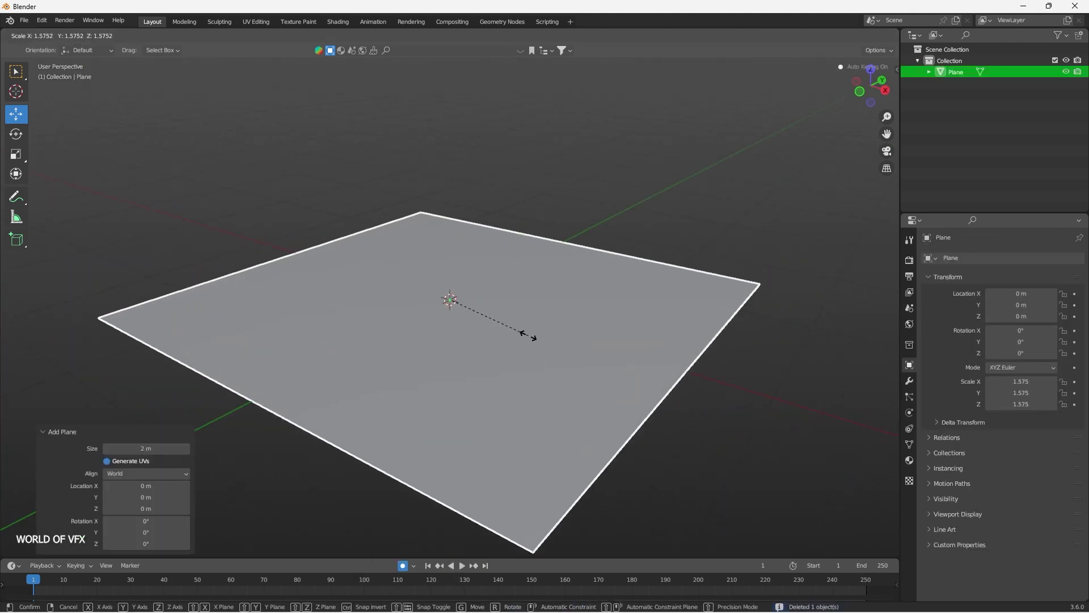
pyautogui.click(529, 335)
pyautogui.press('Tab')
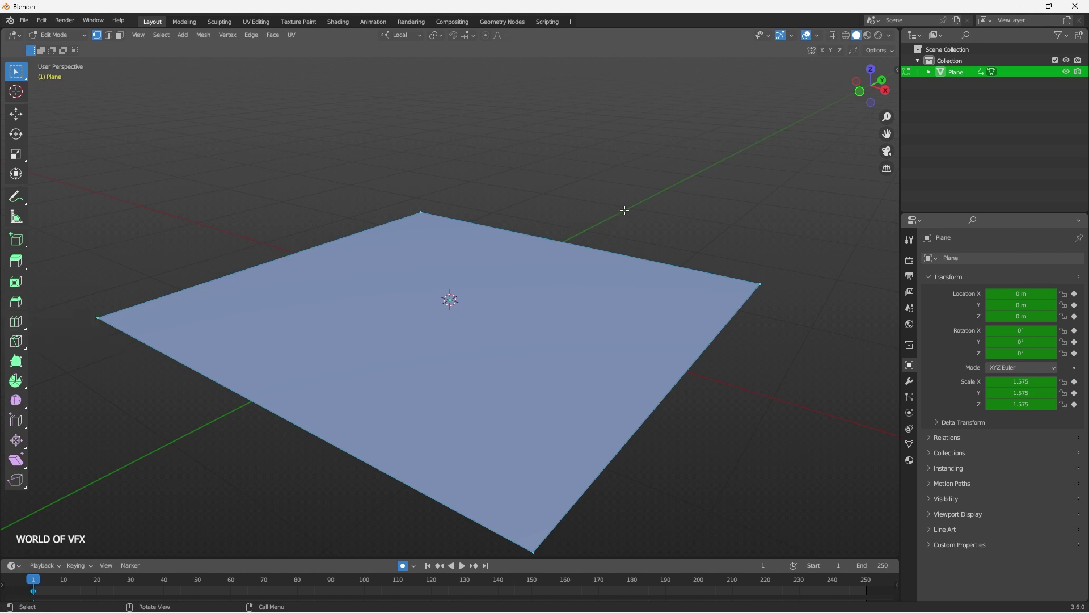
pyautogui.moveTo(666, 304); pyautogui.dragTo(604, 312, button='middle')
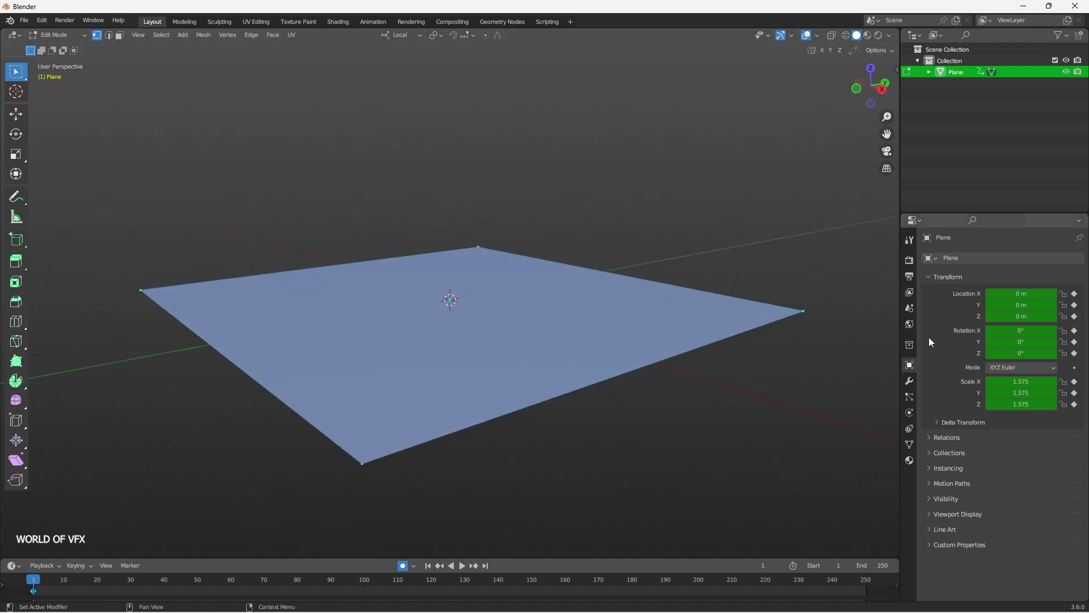
# - Return to Object Mode and open the Render Engine list, currently Eevee
pyautogui.press('Tab')
pyautogui.moveTo(594, 338); pyautogui.dragTo(728, 274, button='middle')
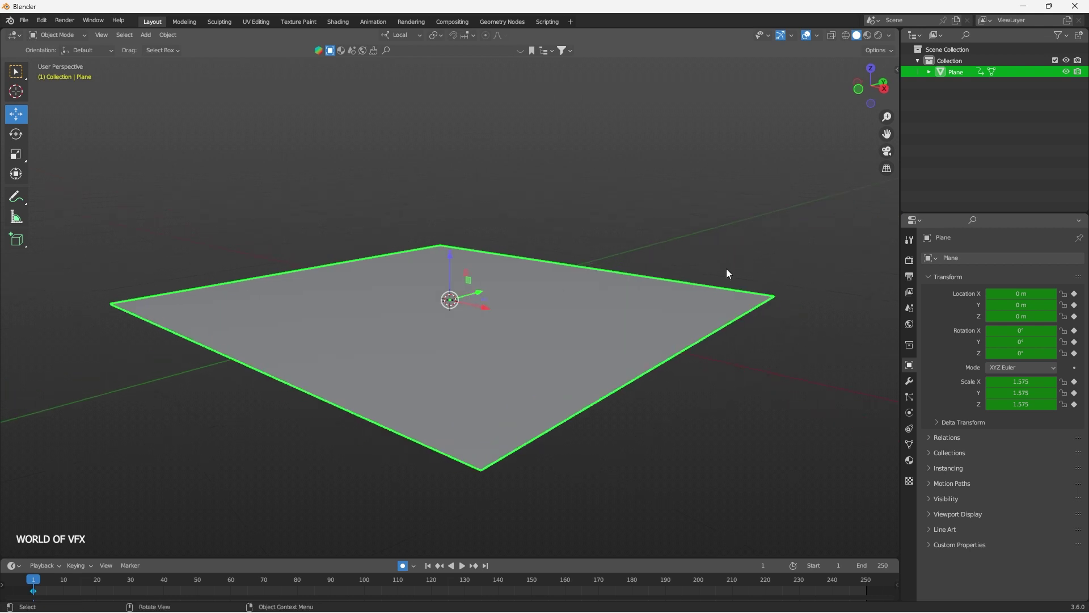
pyautogui.click(910, 241)
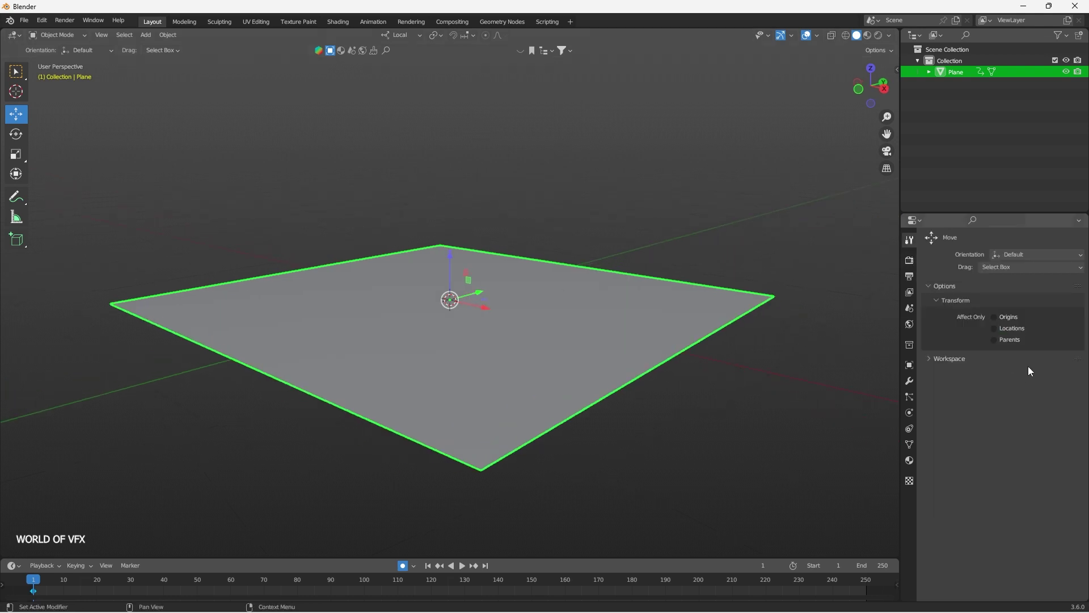
pyautogui.click(908, 262)
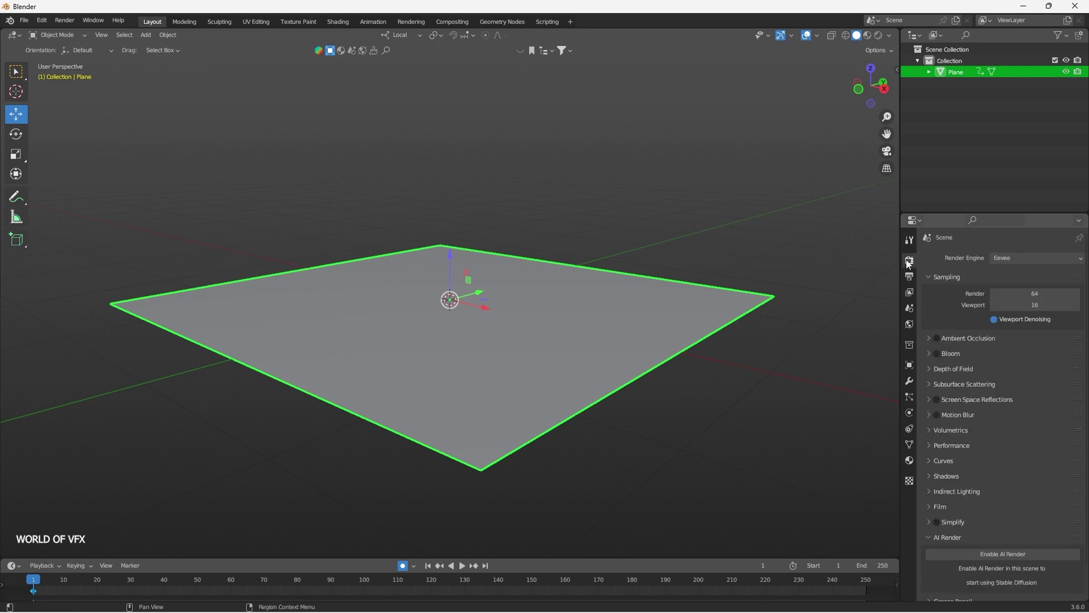
pyautogui.click(994, 259)
# - Set the output Resolution X to 2560 px, making the frame 2560×1080
pyautogui.click(909, 276)
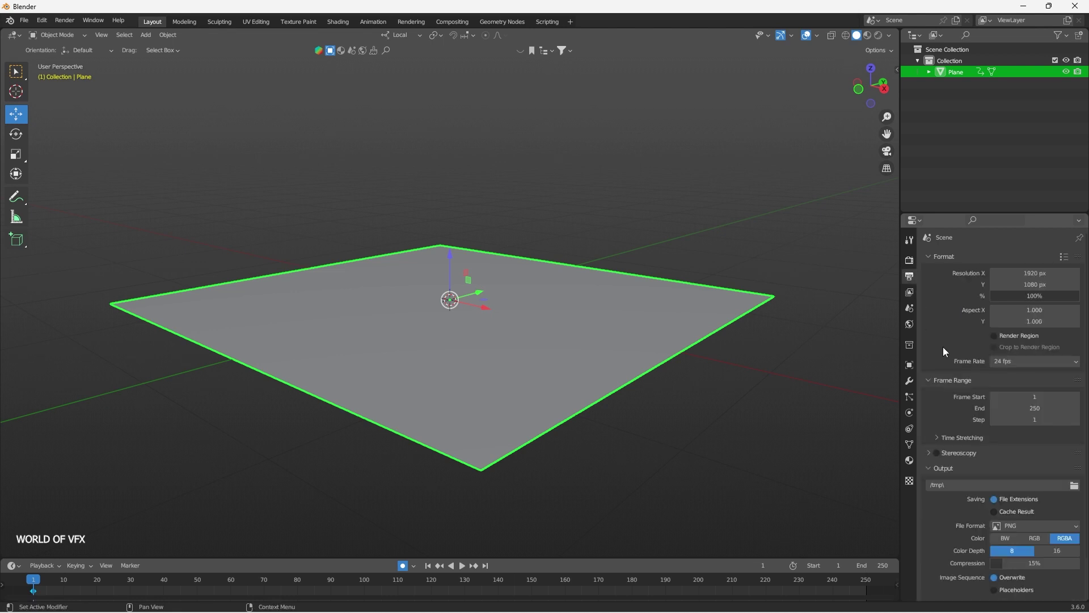
pyautogui.click(1053, 273)
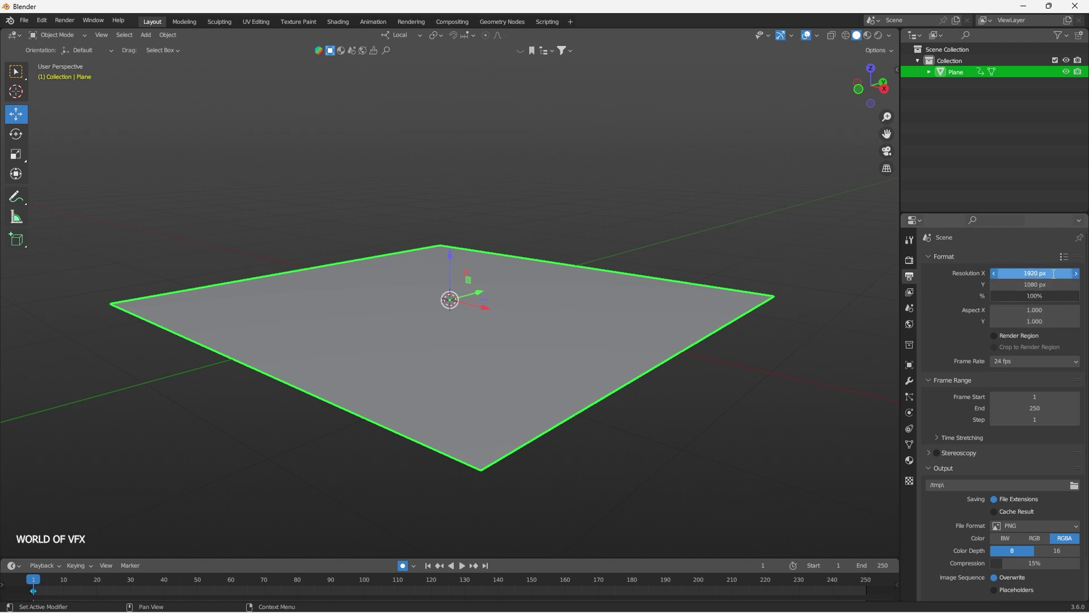
pyautogui.write('2560')
pyautogui.press('Return')
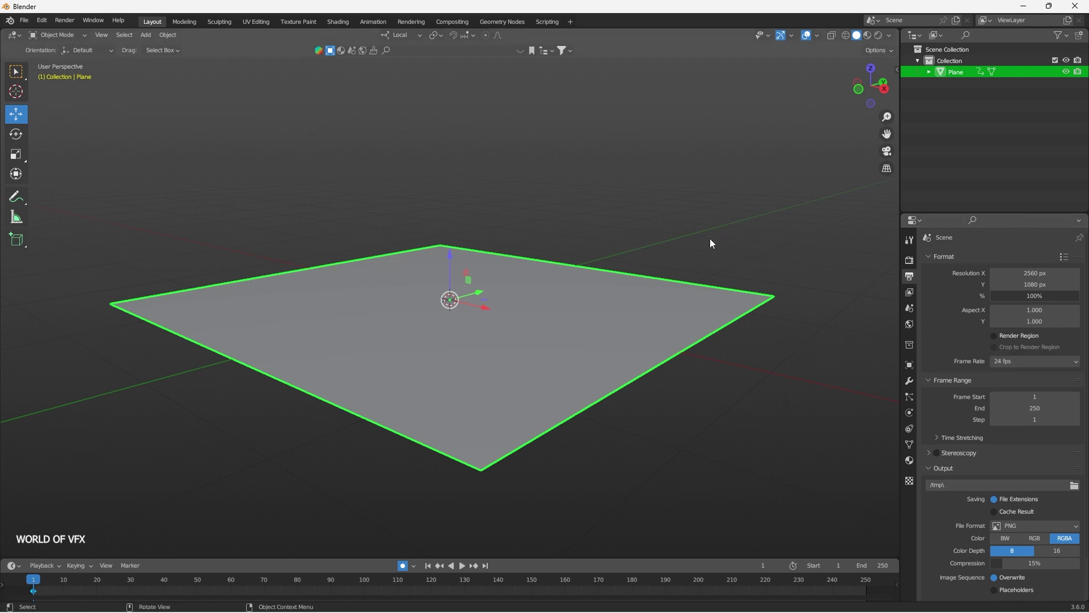
# - Add a camera and view the scene through it
pyautogui.hotkey('shift', 'a')
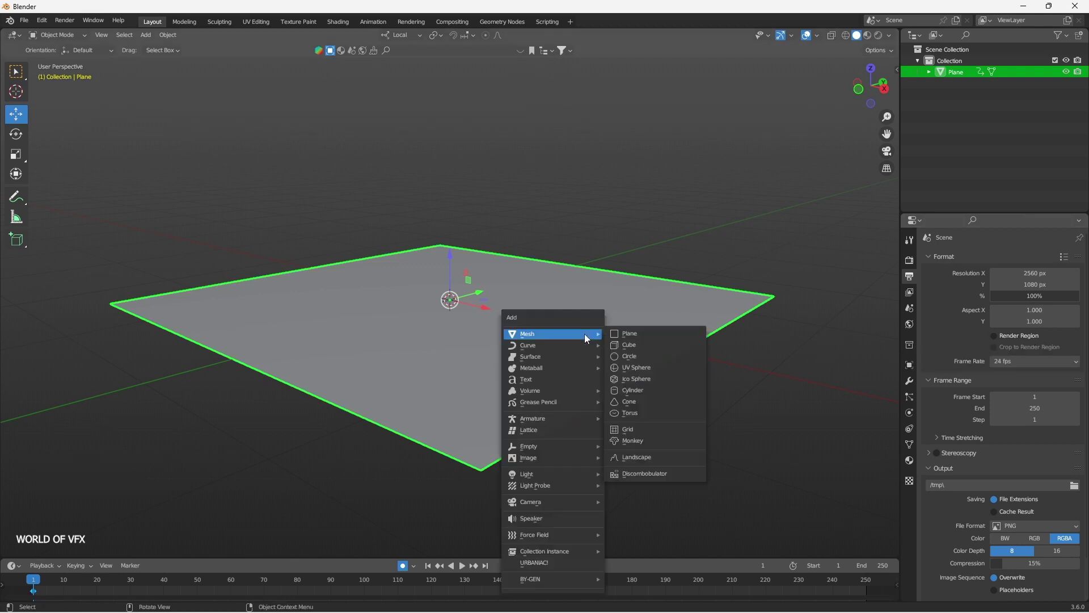
pyautogui.moveTo(572, 462)
pyautogui.moveTo(577, 503)
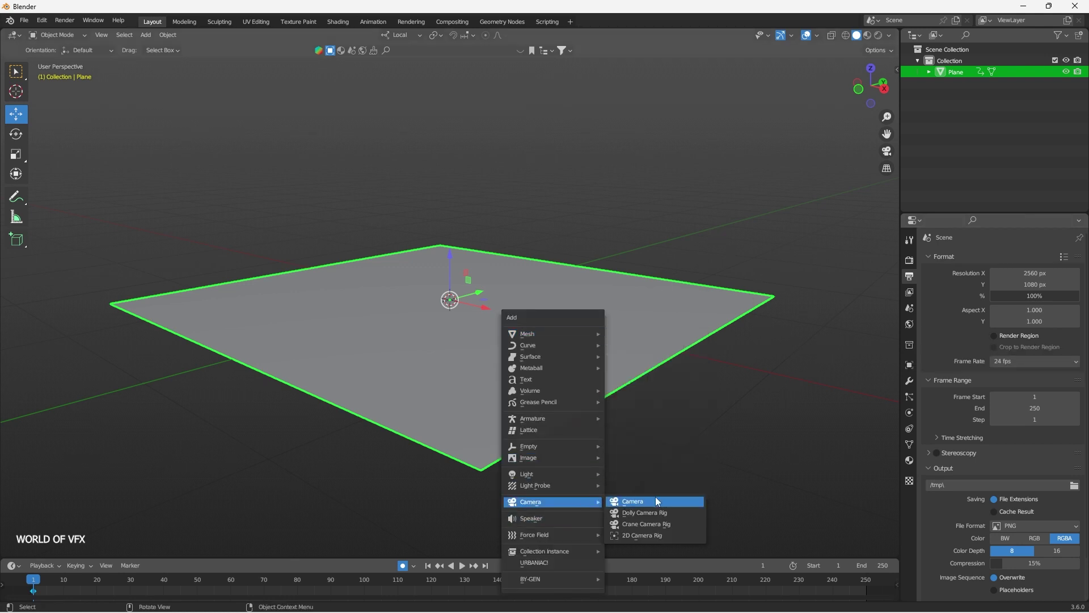
pyautogui.click(655, 497)
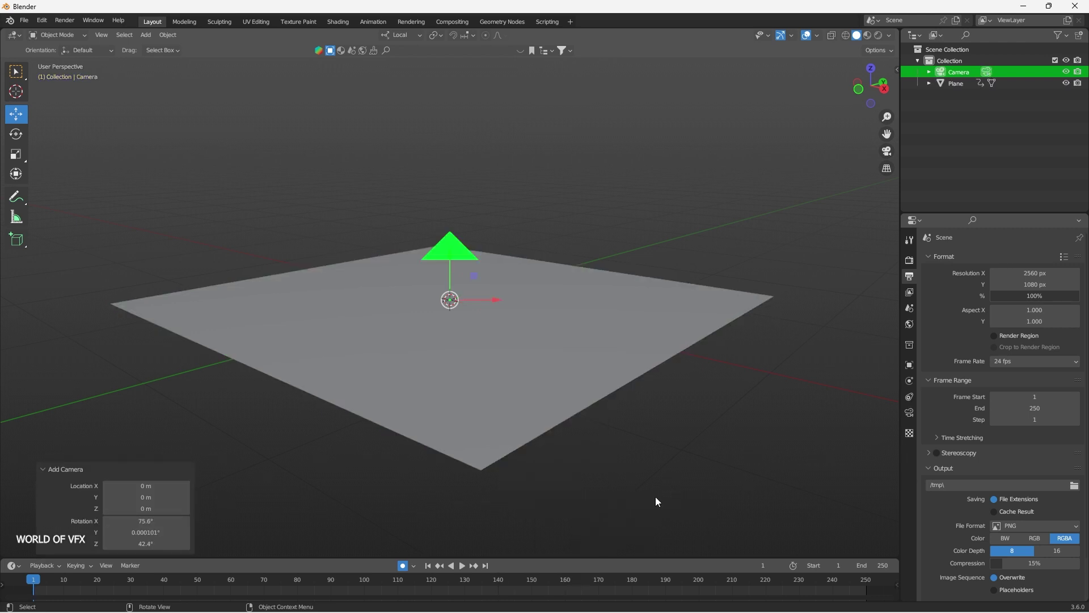
pyautogui.press('KP_0')
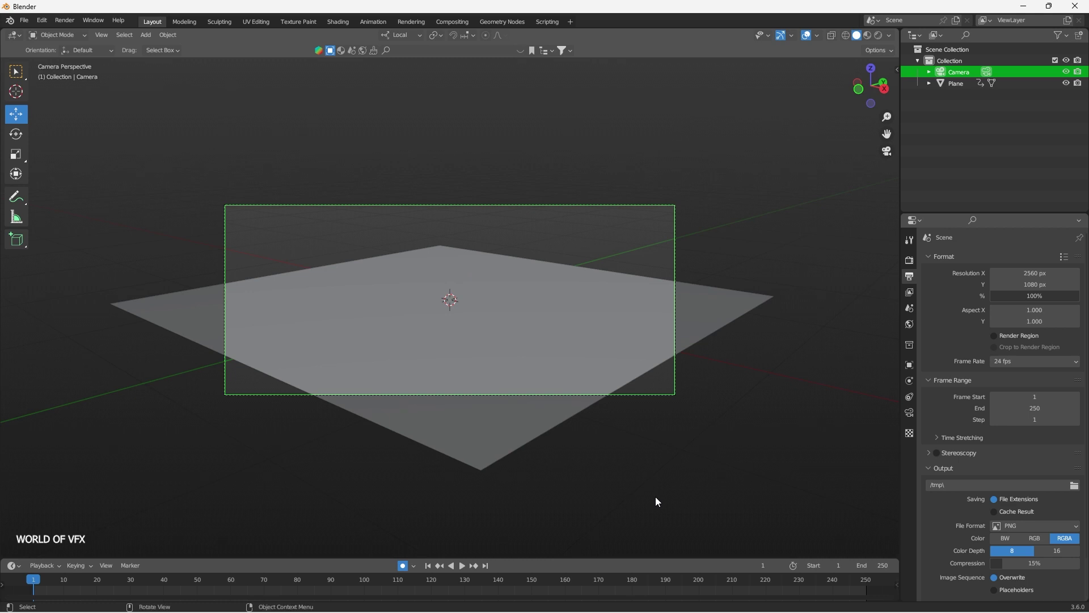
# - Lower Resolution X to 2147 px and enable Render Region with Crop to Render Region
pyautogui.moveTo(1035, 273)
pyautogui.mouseDown()
pyautogui.moveTo(973, 273)
pyautogui.moveTo(1043, 274)
pyautogui.mouseUp()
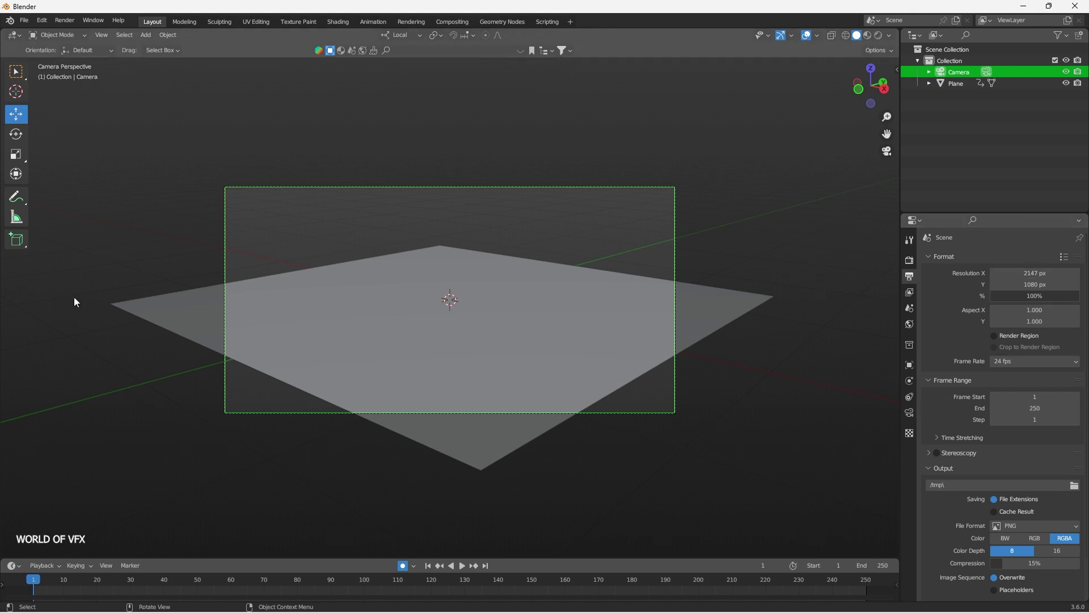
pyautogui.moveTo(89, 162); pyautogui.dragTo(197, 433)
pyautogui.moveTo(756, 157); pyautogui.dragTo(851, 428)
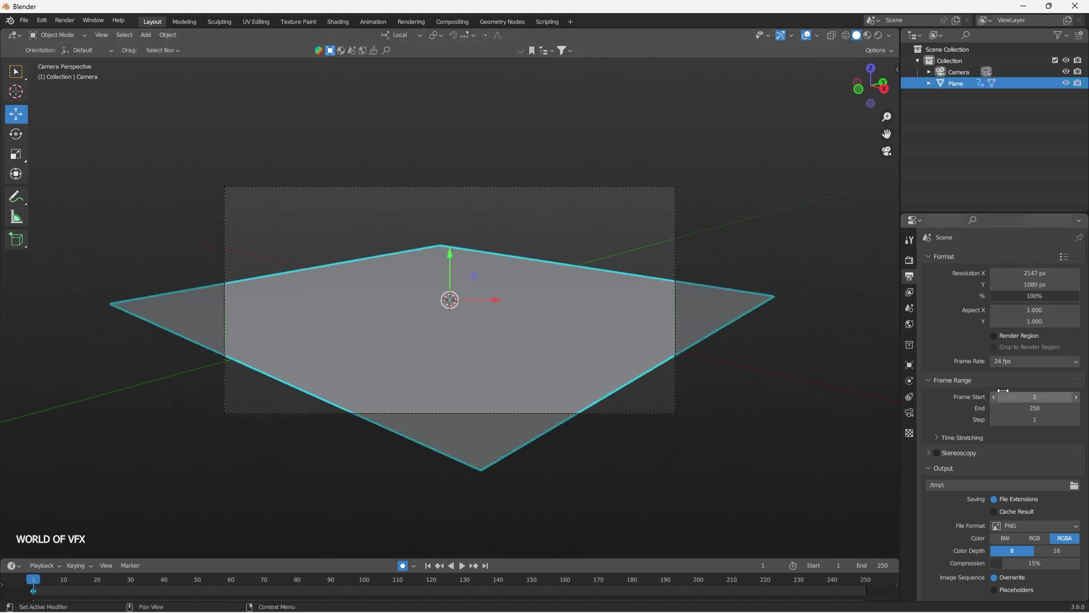
pyautogui.click(1005, 337)
pyautogui.click(994, 347)
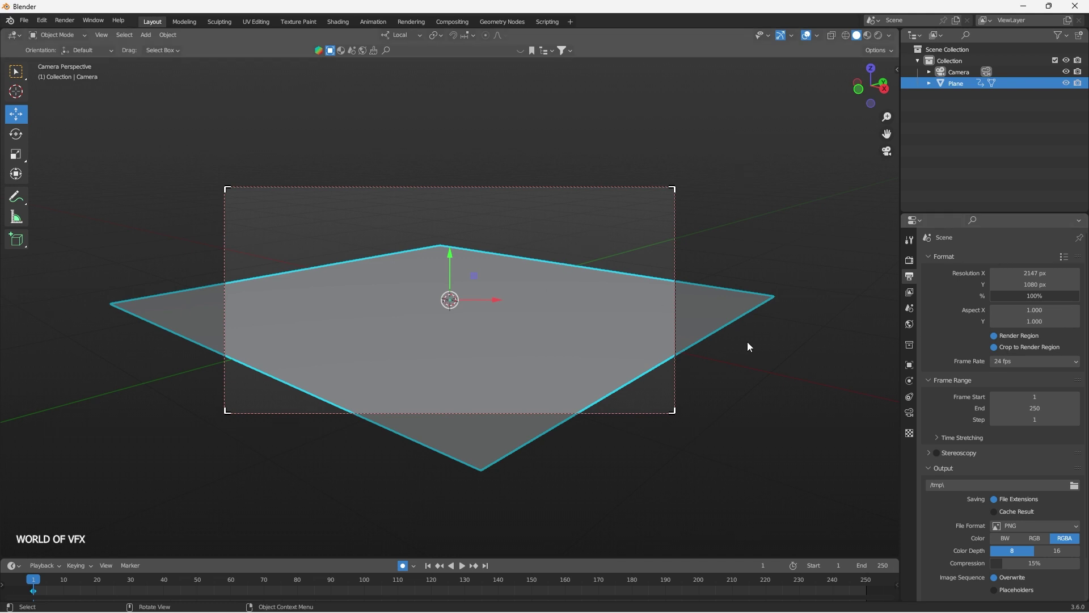
pyautogui.scroll(-2, 953, 438)
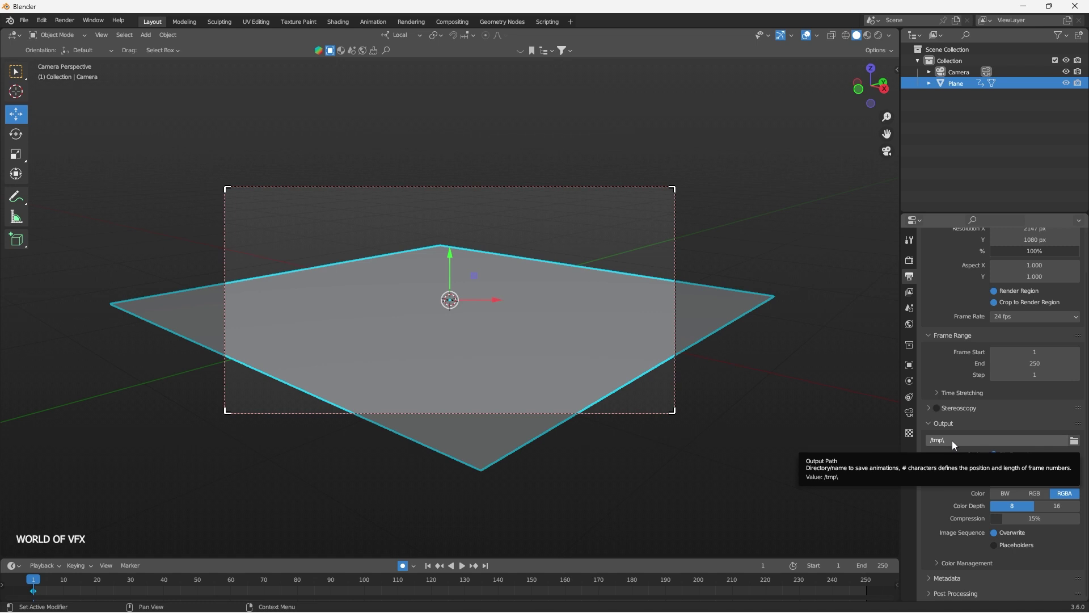
# - Show the World properties with its Background shader at Strength 1.000
pyautogui.scroll(2, 937, 369)
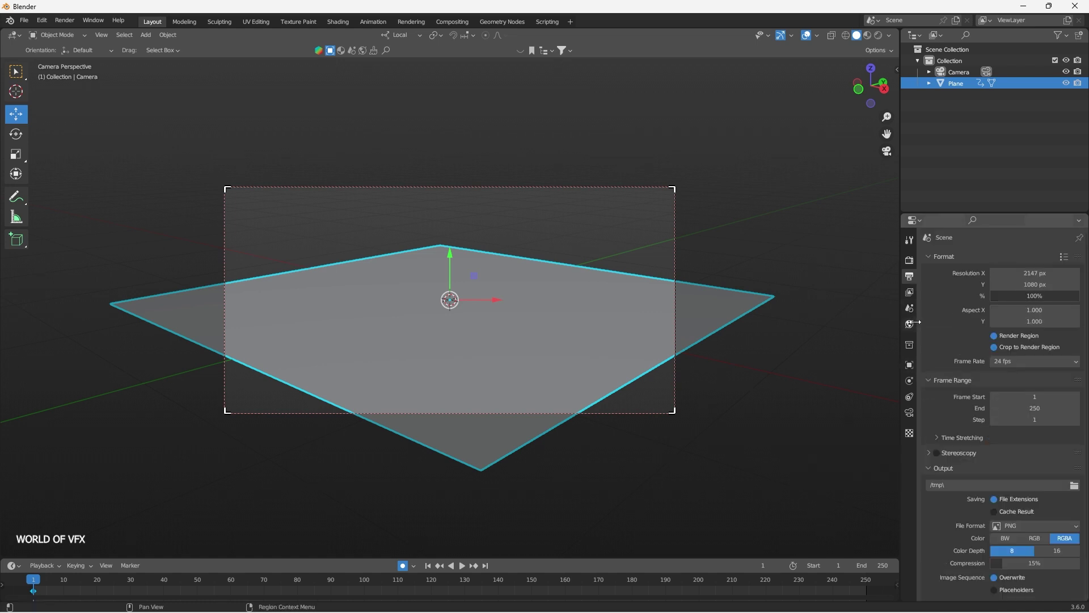
pyautogui.click(909, 325)
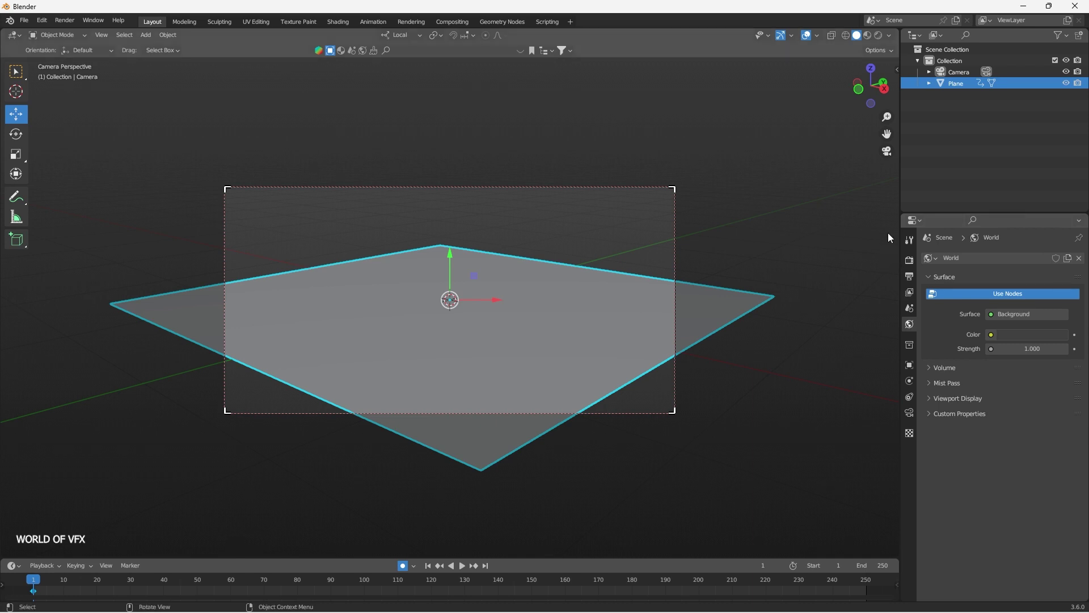
# - Switch to Rendered shading and set the world Color to a Nishita Sky Texture, viewed through the camera
pyautogui.click(878, 35)
pyautogui.moveTo(742, 281)
pyautogui.mouseDown(button='middle')
pyautogui.moveTo(727, 270)
pyautogui.moveTo(768, 286)
pyautogui.moveTo(710, 281)
pyautogui.mouseUp(button='middle')
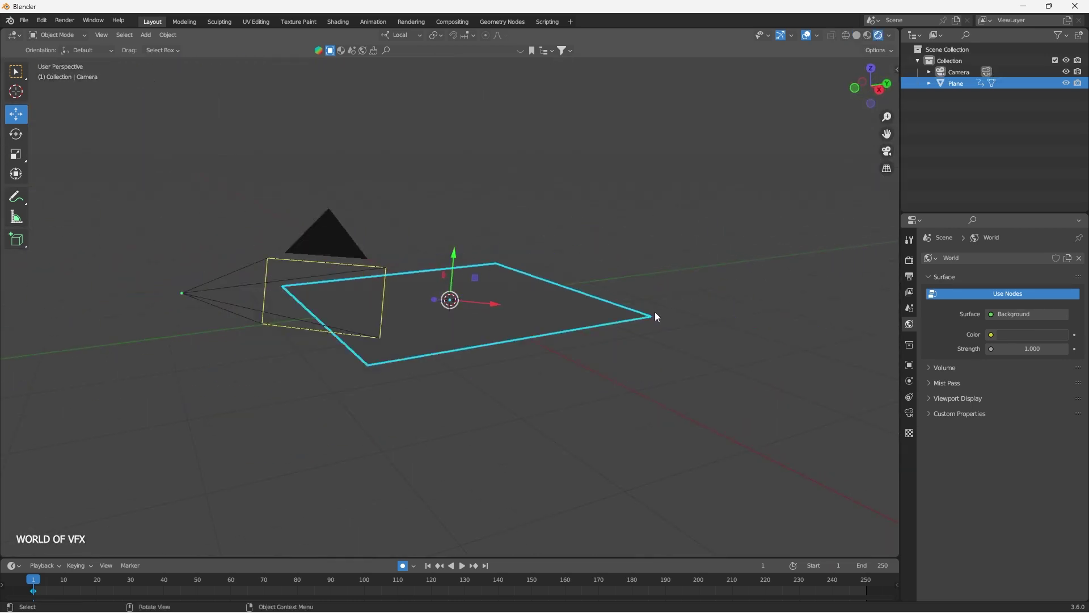
pyautogui.click(993, 334)
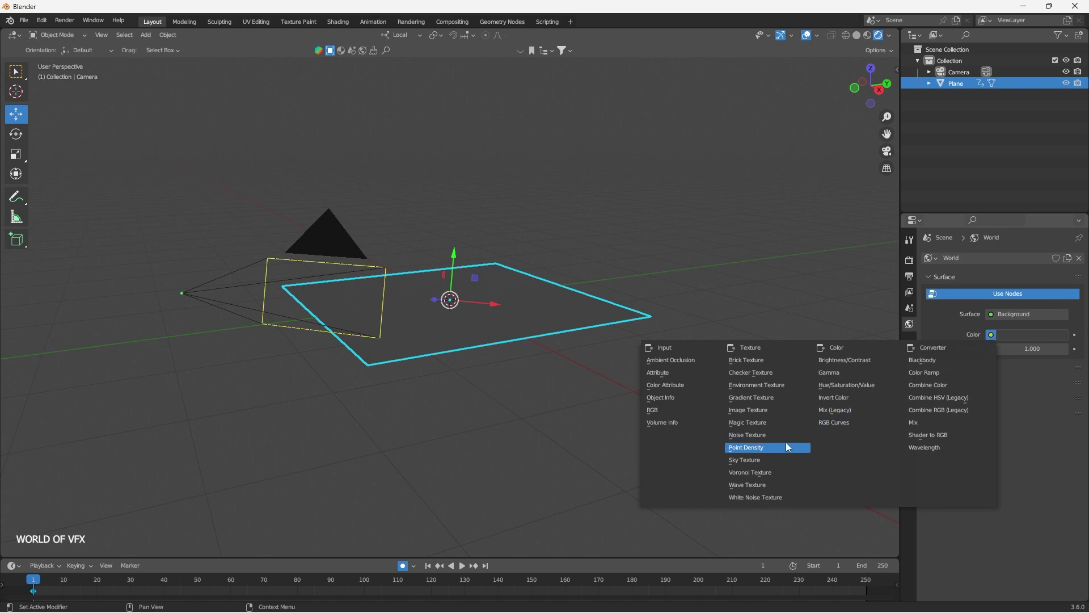
pyautogui.click(766, 461)
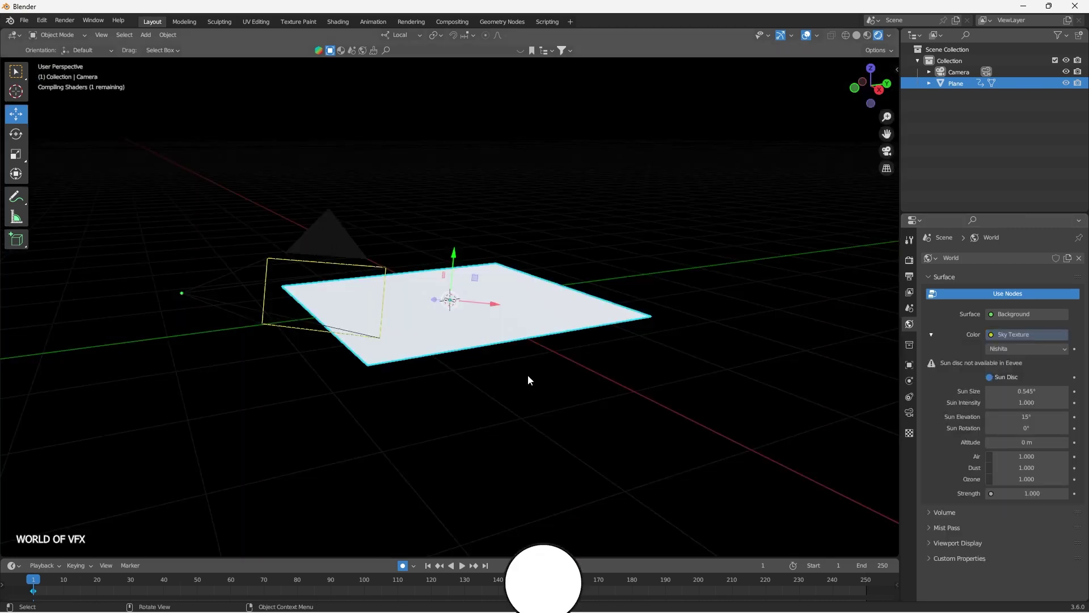
pyautogui.moveTo(527, 379); pyautogui.dragTo(641, 369, button='middle')
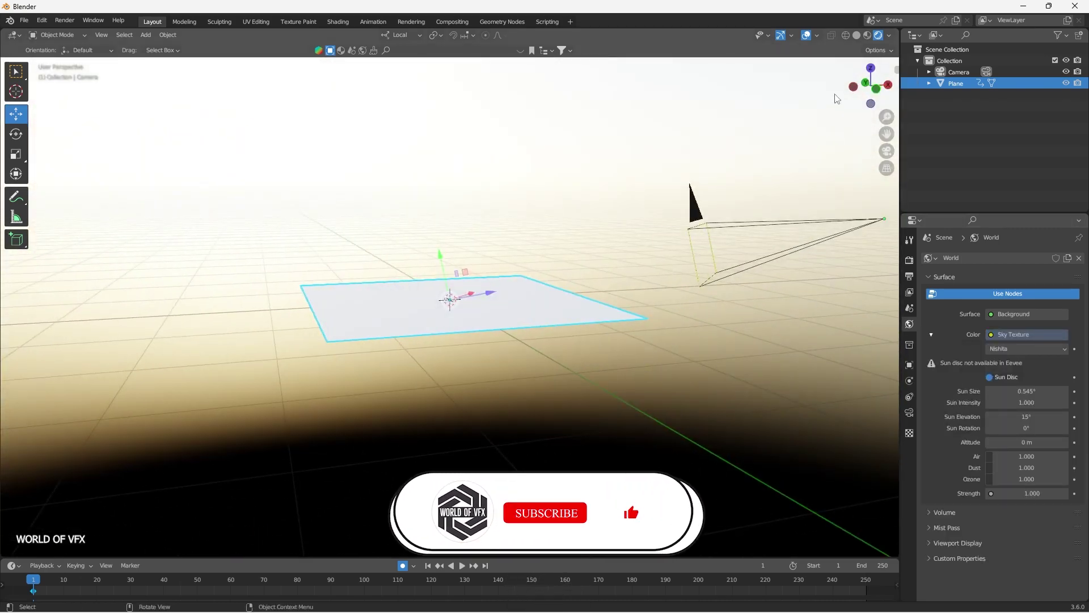
pyautogui.click(886, 152)
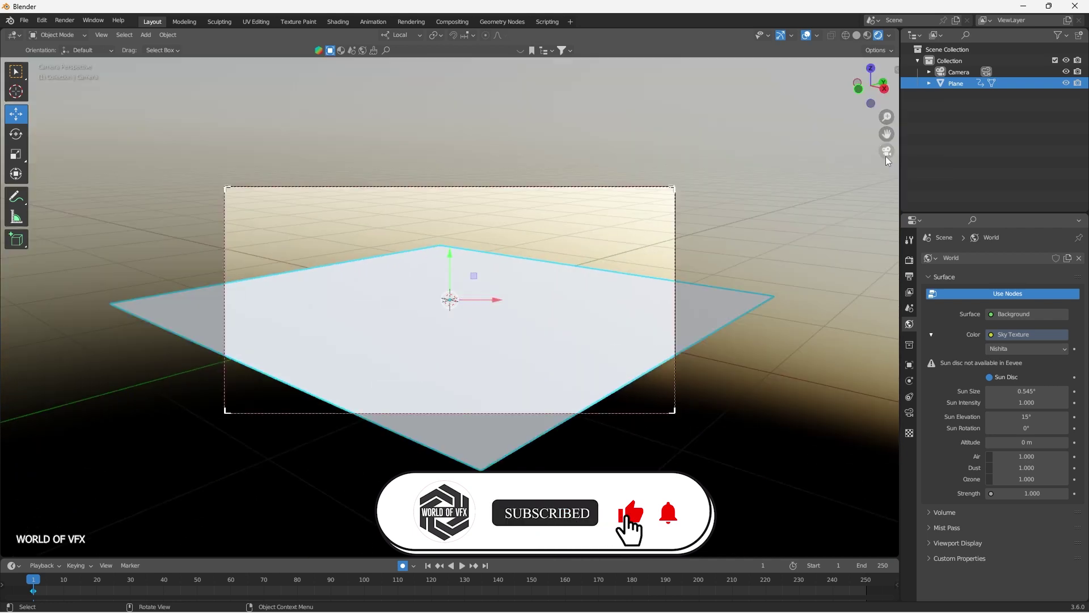
pyautogui.click(720, 260)
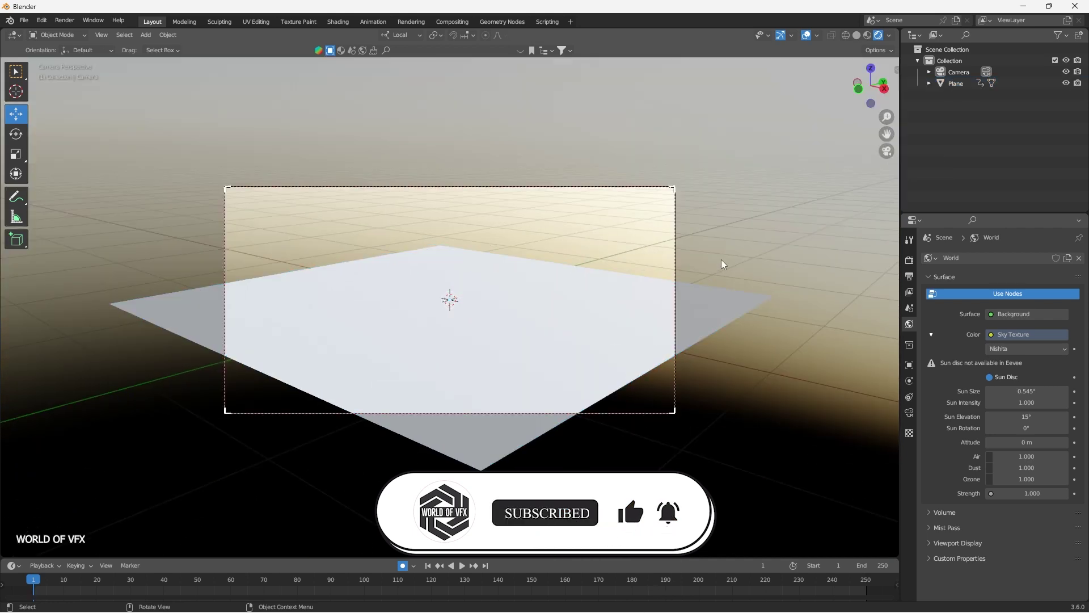
# - Add a cube on the plane, scale it to 0.366, and deselect it
pyautogui.hotkey('shift', 'a')
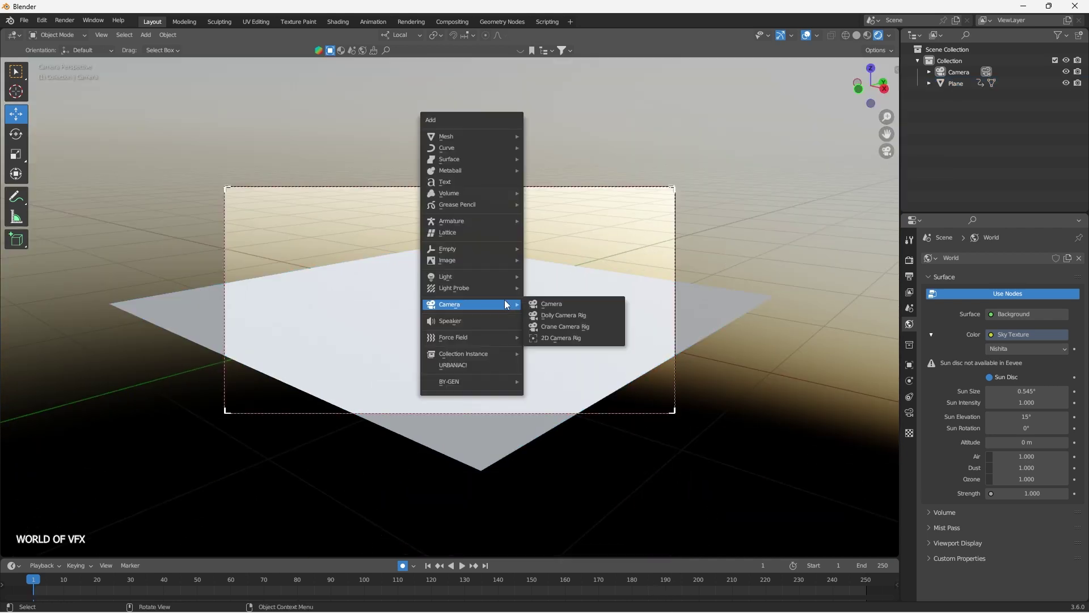
pyautogui.moveTo(498, 137)
pyautogui.click(548, 147)
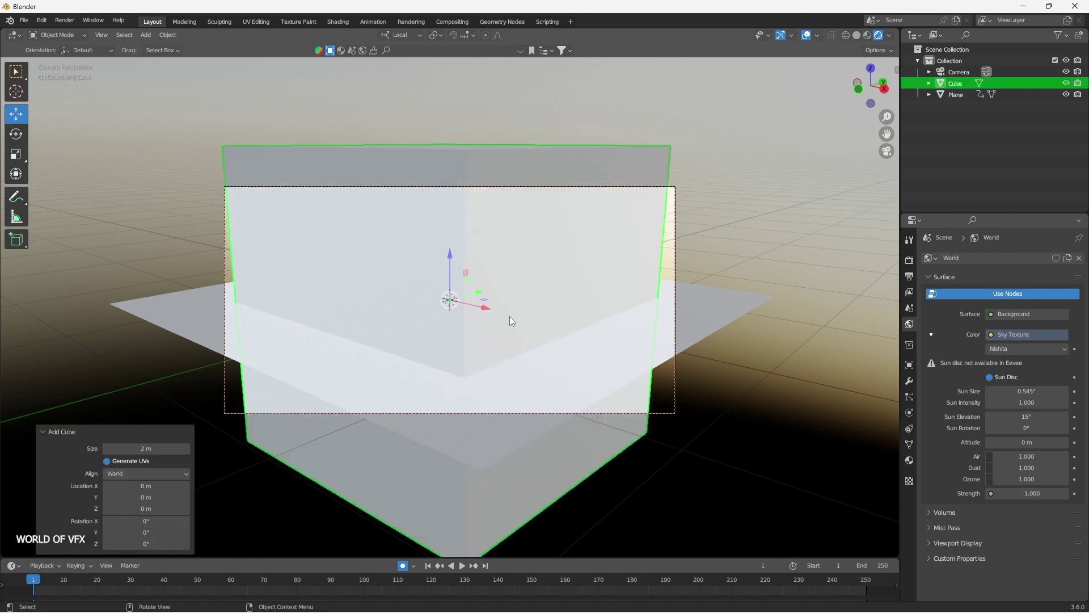
pyautogui.press('s')
pyautogui.click(468, 312)
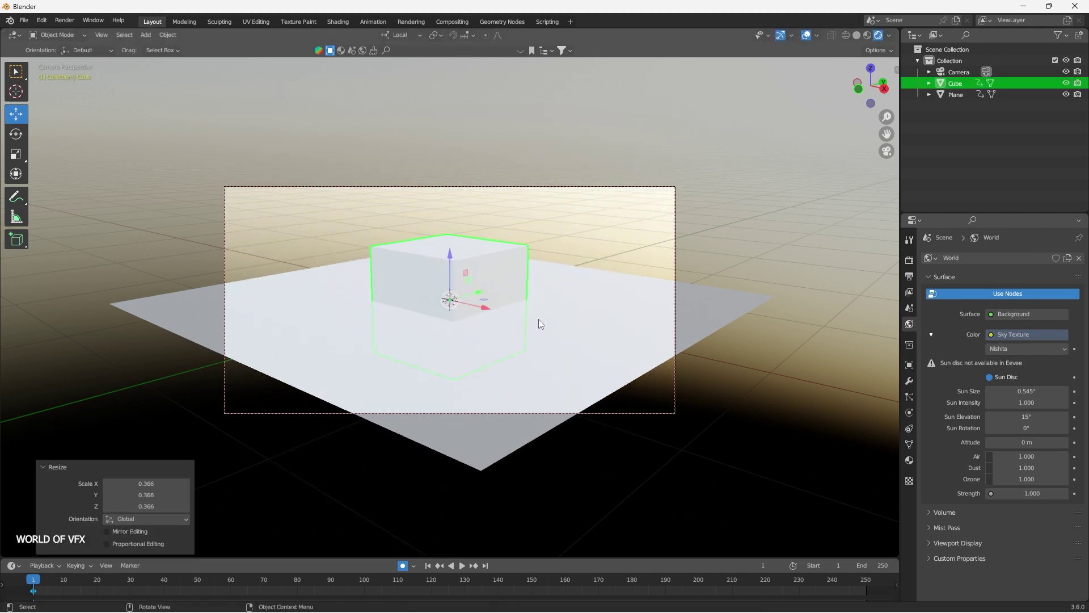
pyautogui.click(644, 240)
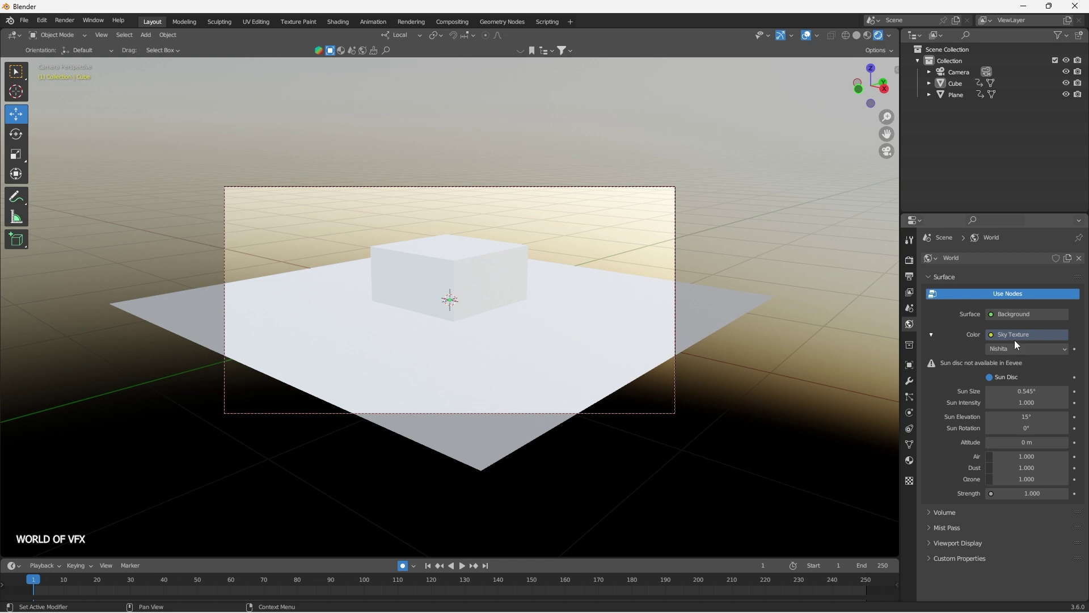
# - Set the render engine to Cycles with GPU Compute as the device
pyautogui.click(913, 260)
pyautogui.click(1033, 260)
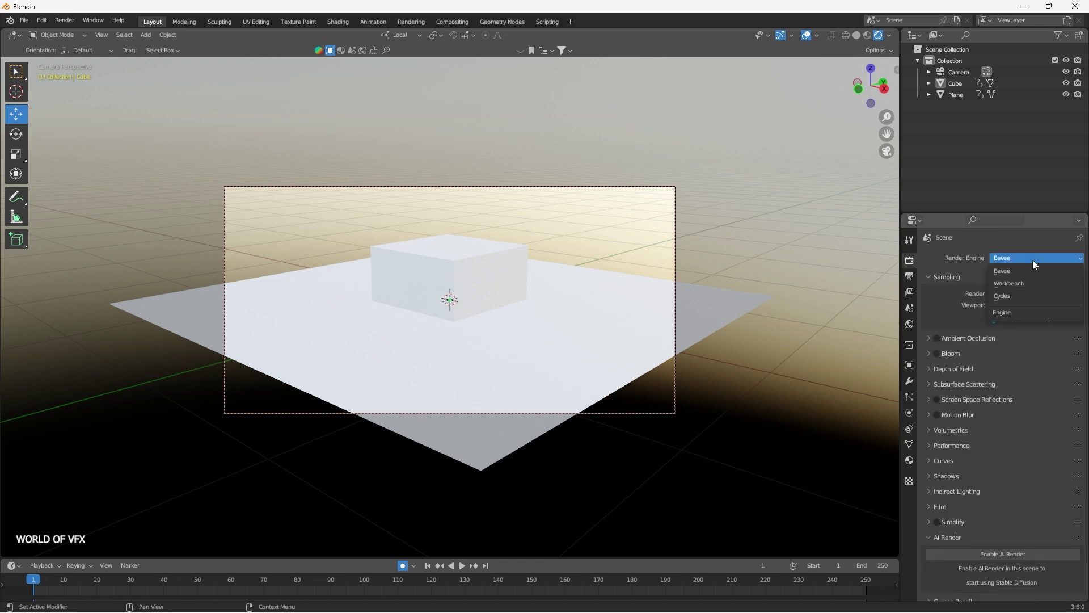
pyautogui.click(1026, 296)
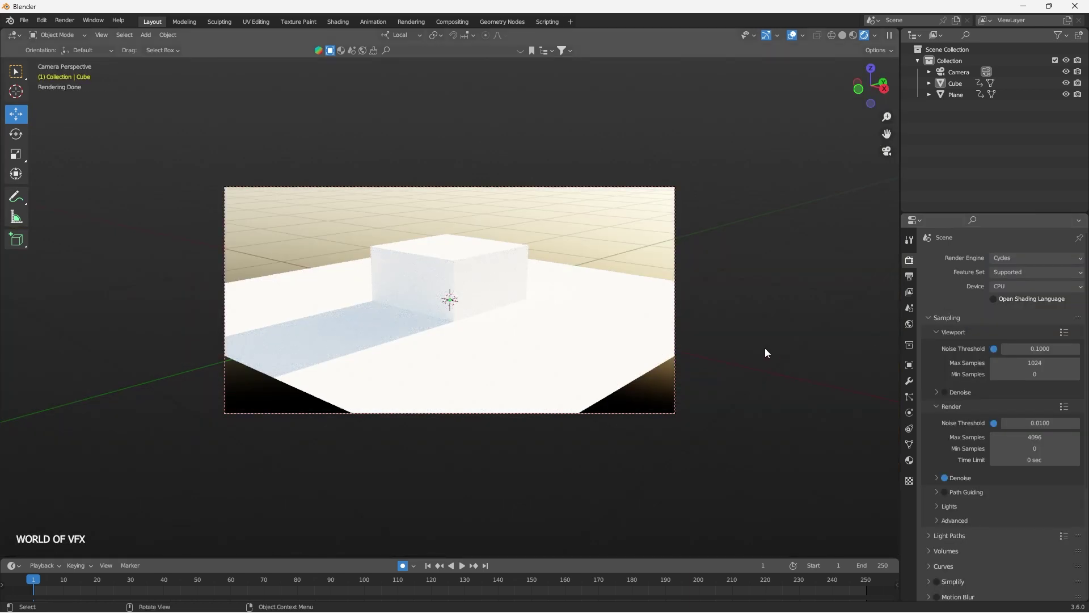
pyautogui.scroll(1, 576, 335)
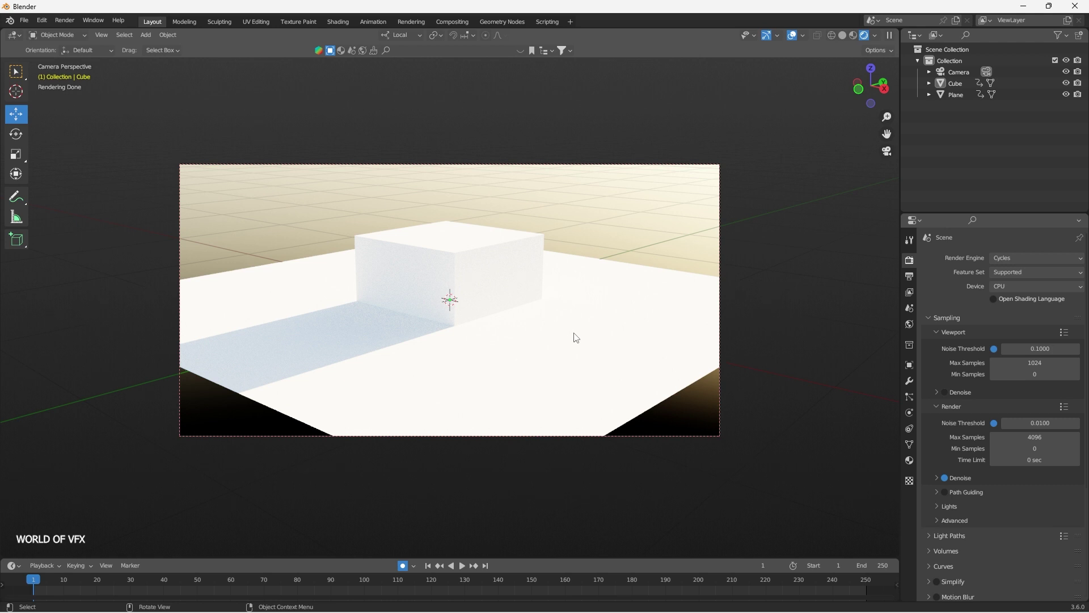
pyautogui.click(1006, 287)
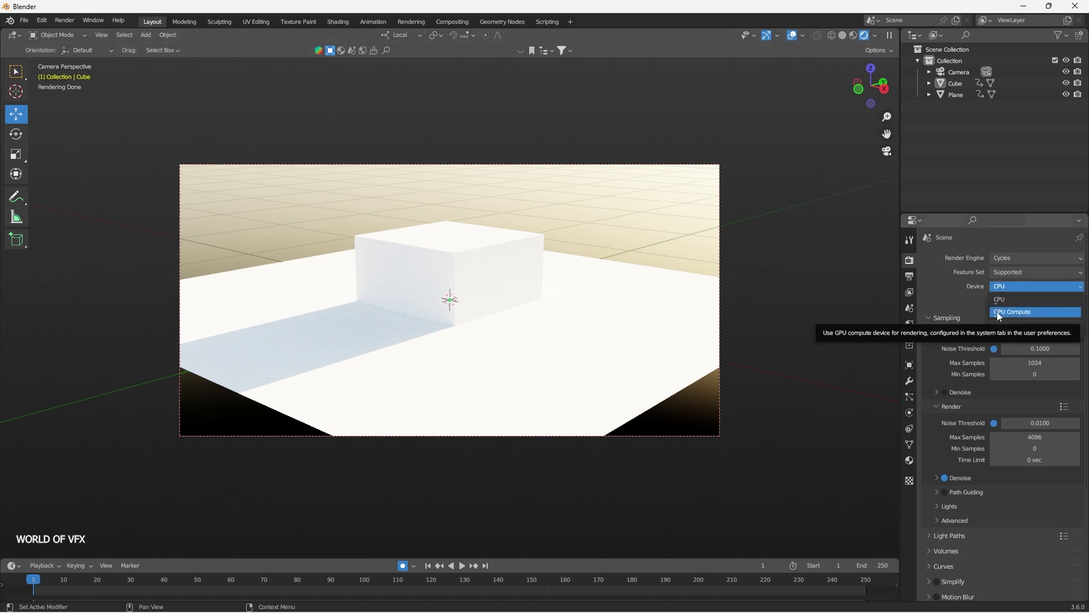
pyautogui.click(996, 312)
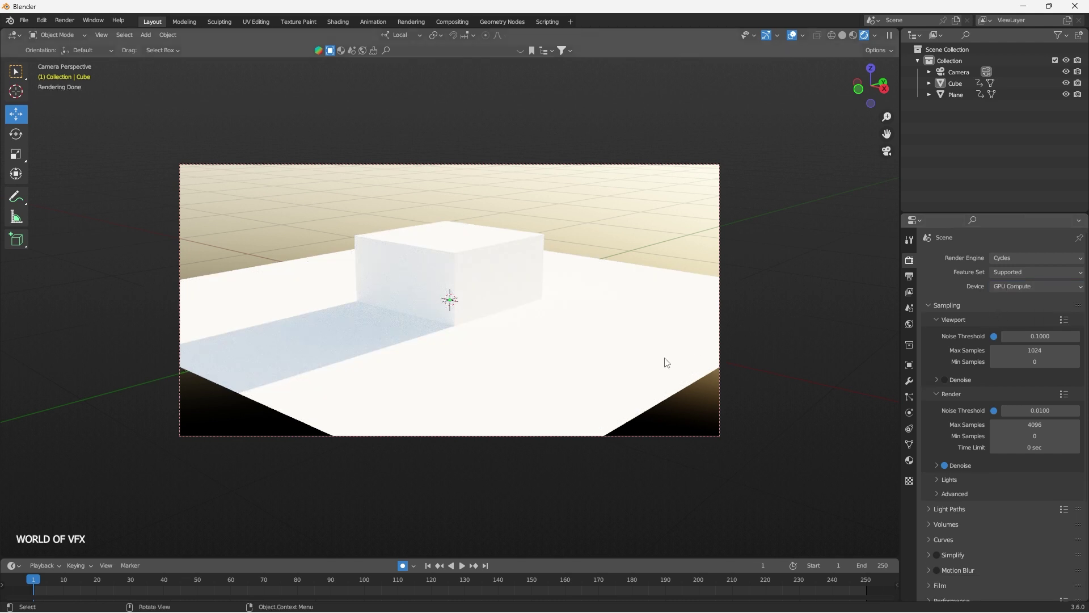
# - Rotate the Sky Texture's sun to -95.5° and show the cube's Modifier properties
pyautogui.click(909, 325)
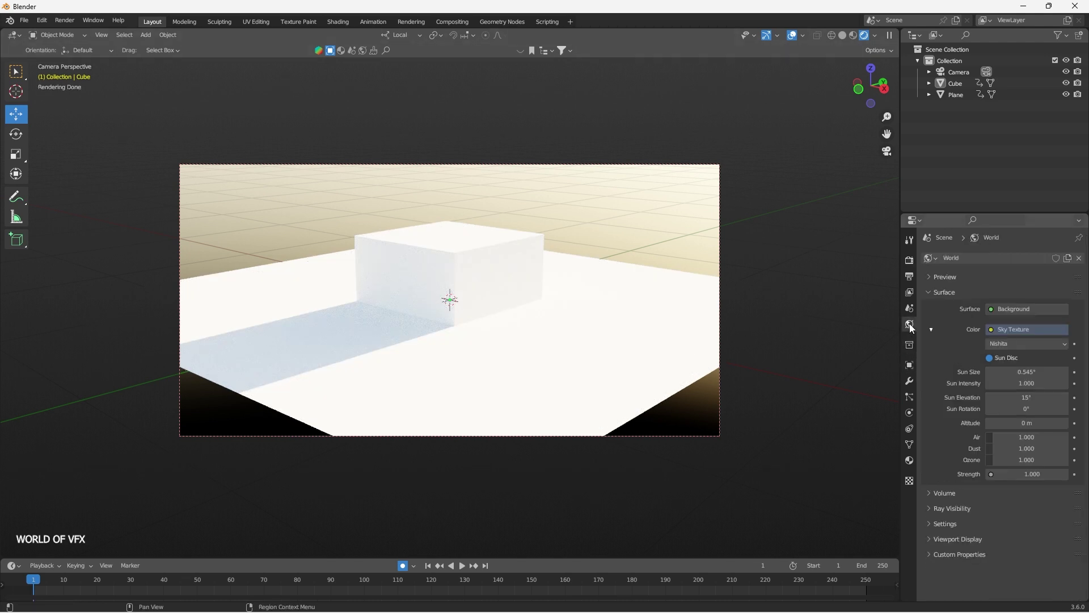
pyautogui.click(1026, 383)
pyautogui.press('Return')
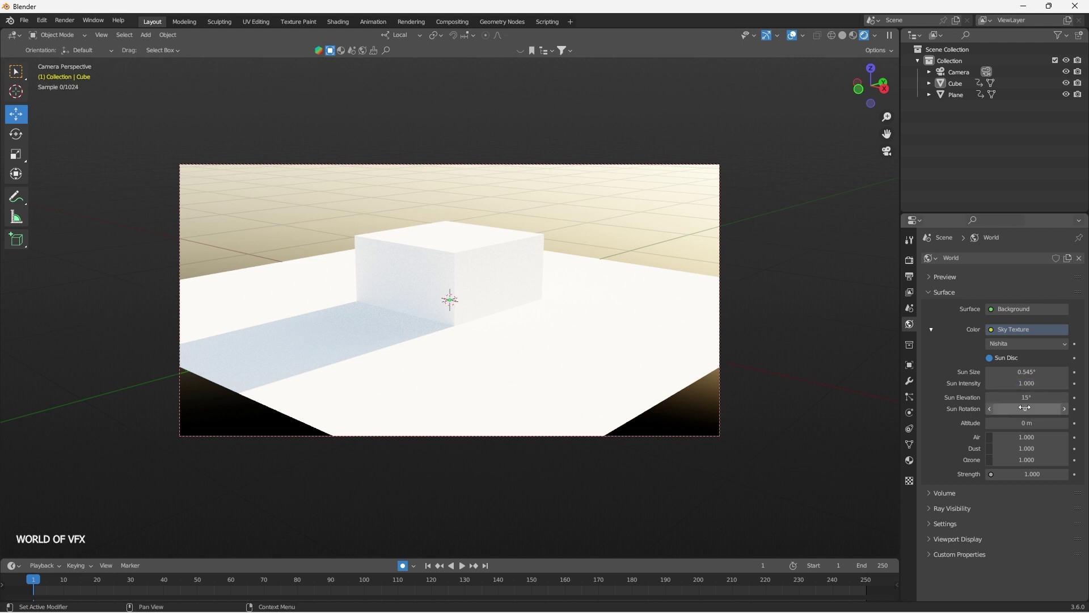
pyautogui.moveTo(1026, 408)
pyautogui.mouseDown()
pyautogui.moveTo(965, 408)
pyautogui.moveTo(1010, 408)
pyautogui.moveTo(1014, 423)
pyautogui.mouseUp()
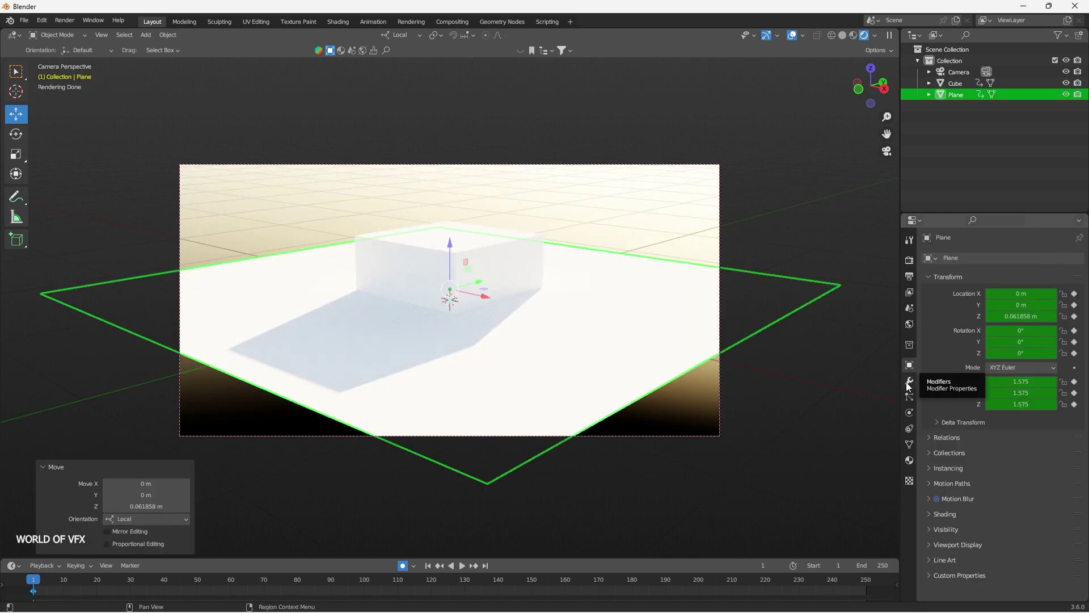
pyautogui.click(909, 383)
pyautogui.click(546, 276)
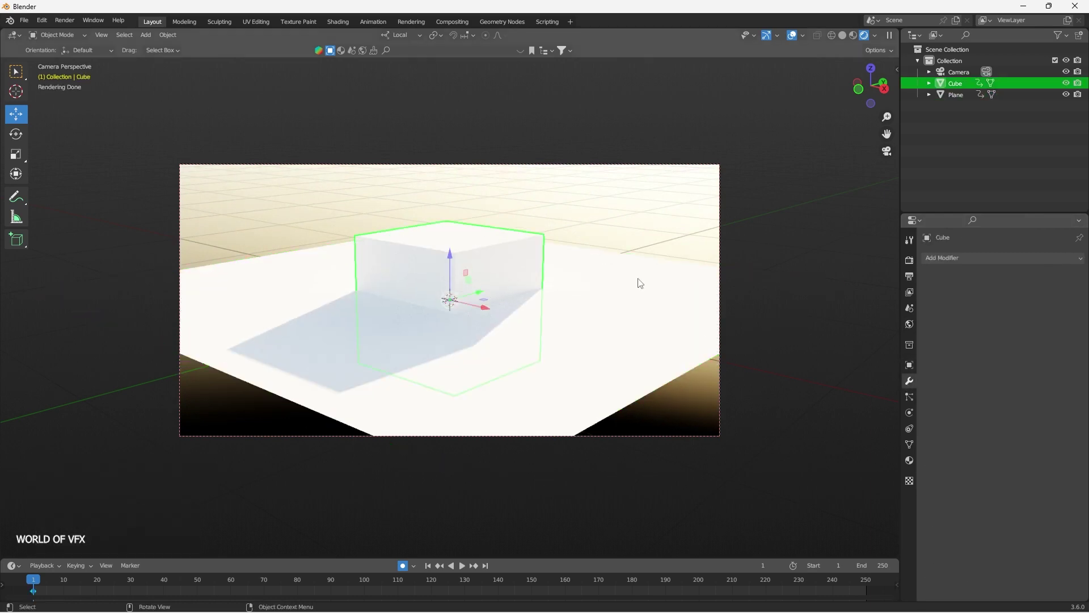
pyautogui.click(955, 259)
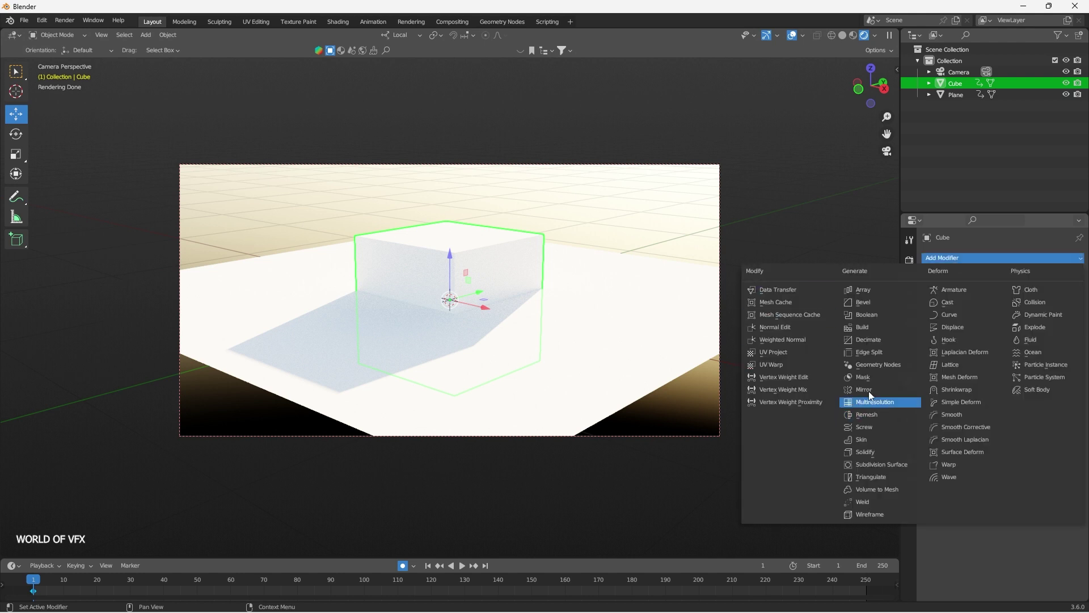
pyautogui.click(869, 290)
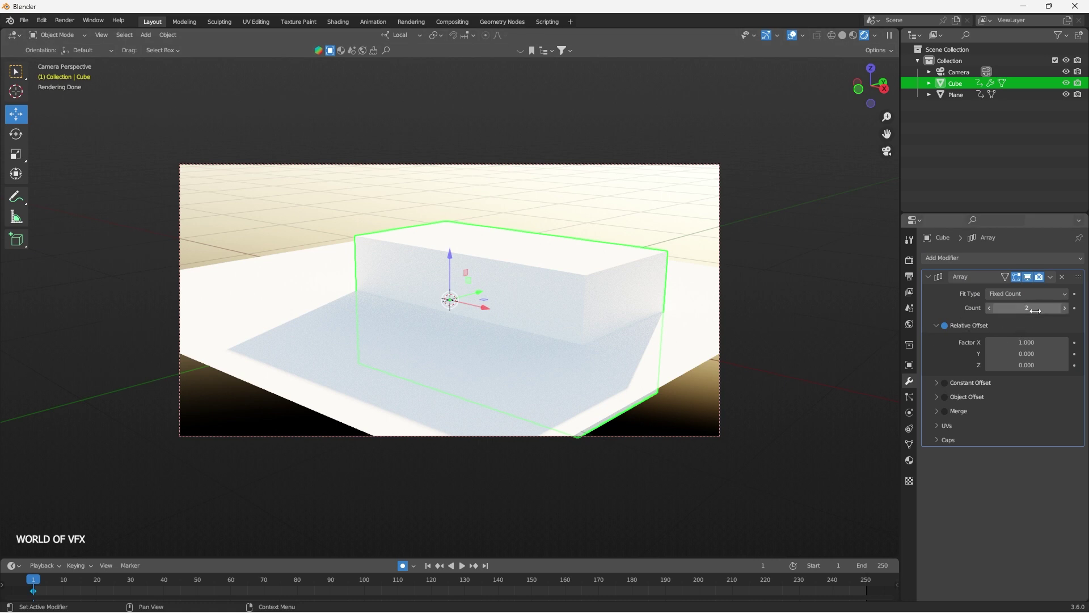
pyautogui.moveTo(1024, 308); pyautogui.dragTo(1027, 342)
pyautogui.click(886, 151)
pyautogui.moveTo(595, 329); pyautogui.dragTo(539, 370, button='middle')
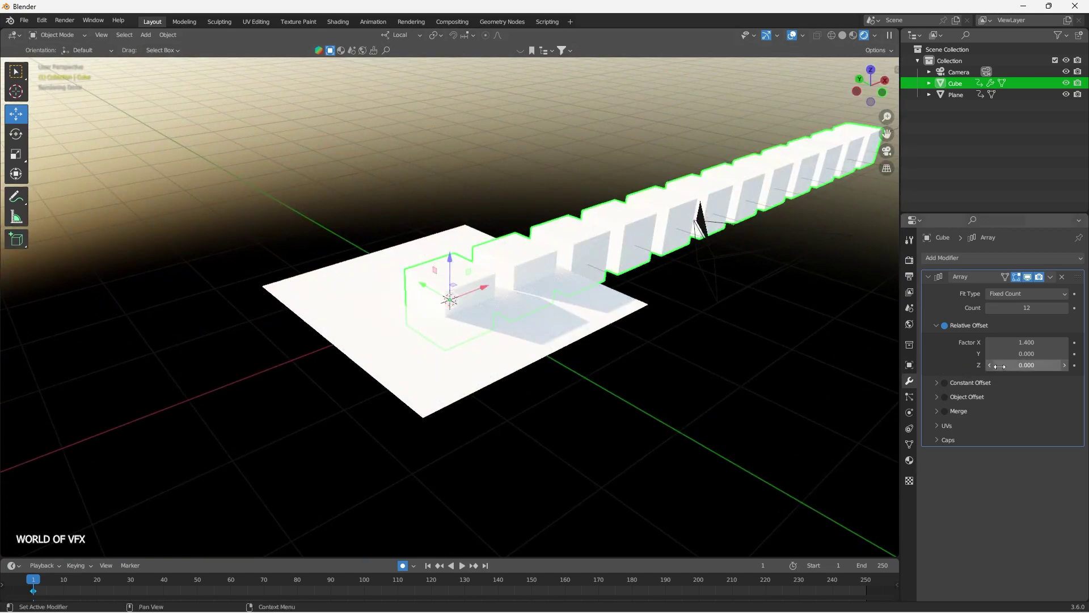
pyautogui.moveTo(1027, 354)
pyautogui.mouseDown()
pyautogui.moveTo(1056, 353)
pyautogui.moveTo(1016, 353)
pyautogui.moveTo(1030, 354)
pyautogui.mouseUp()
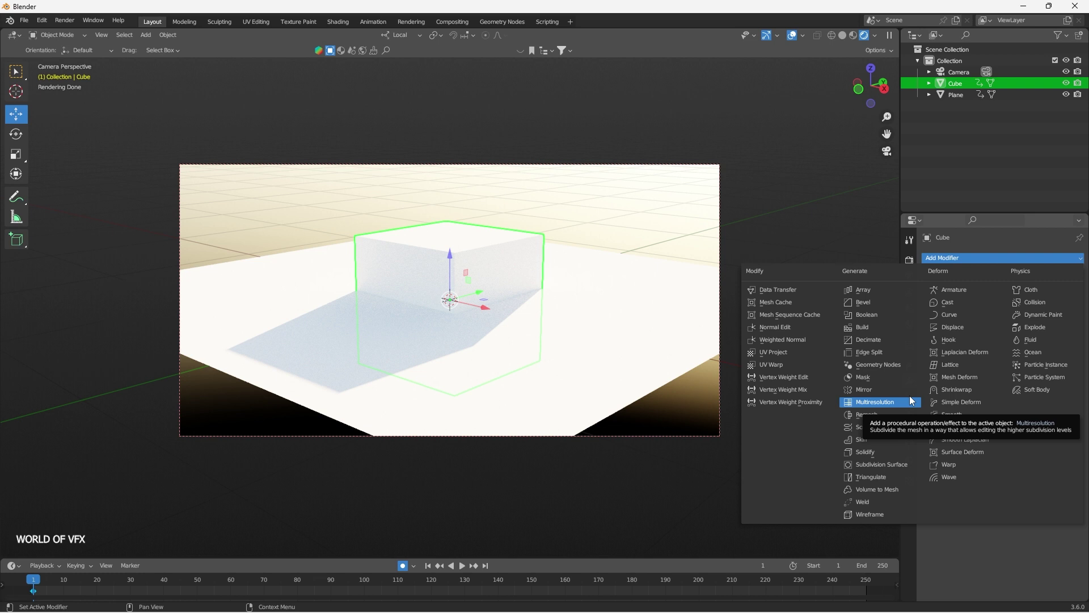
pyautogui.press('Escape')
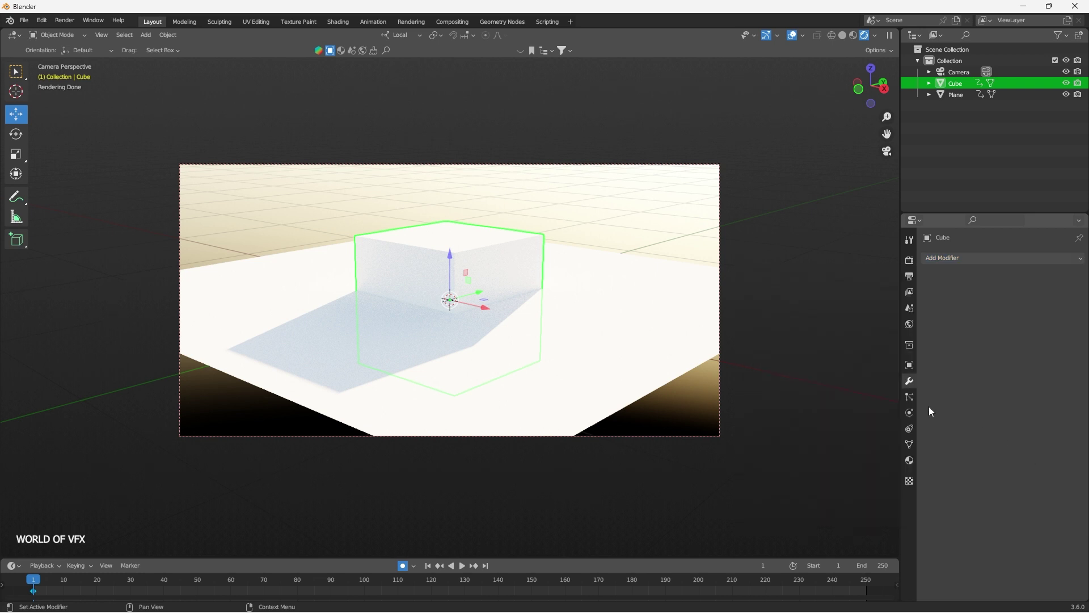
# - Add a Hair particle system to the cube and orbit around to inspect it
pyautogui.click(904, 398)
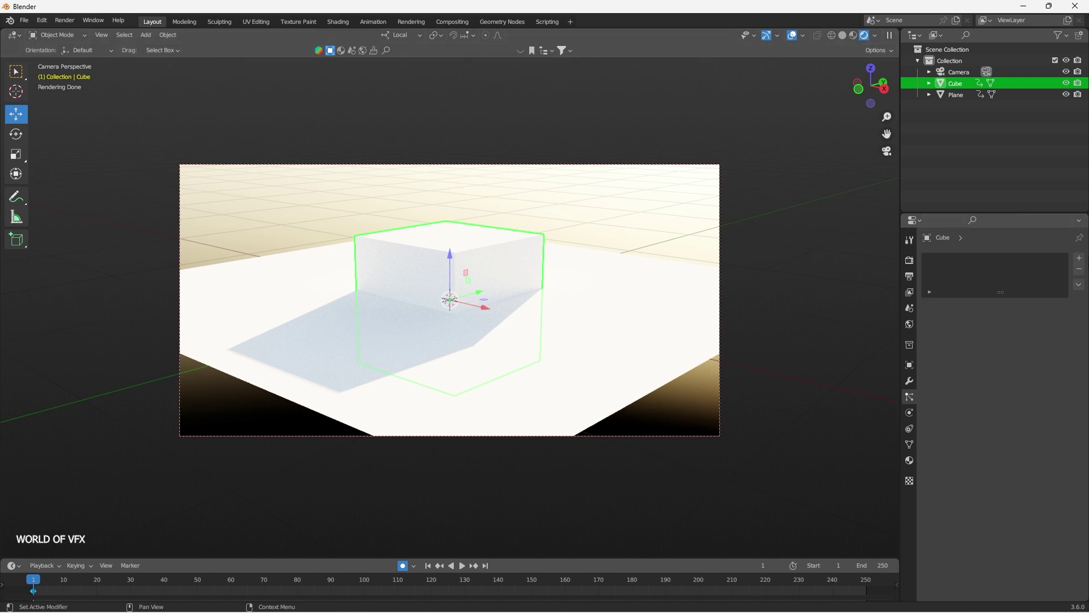
pyautogui.click(1079, 258)
pyautogui.moveTo(585, 328); pyautogui.dragTo(465, 306, button='middle')
pyautogui.scroll(4, 465, 306)
pyautogui.click(1059, 321)
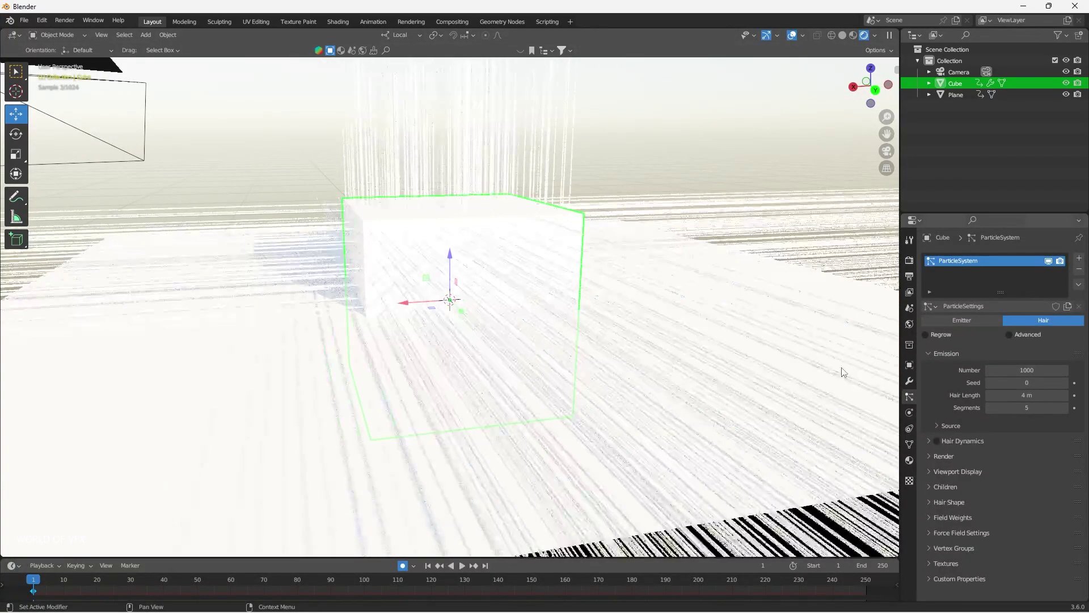
pyautogui.scroll(-3, 843, 373)
pyautogui.moveTo(844, 373); pyautogui.dragTo(437, 421, button='middle')
pyautogui.scroll(3, 437, 421)
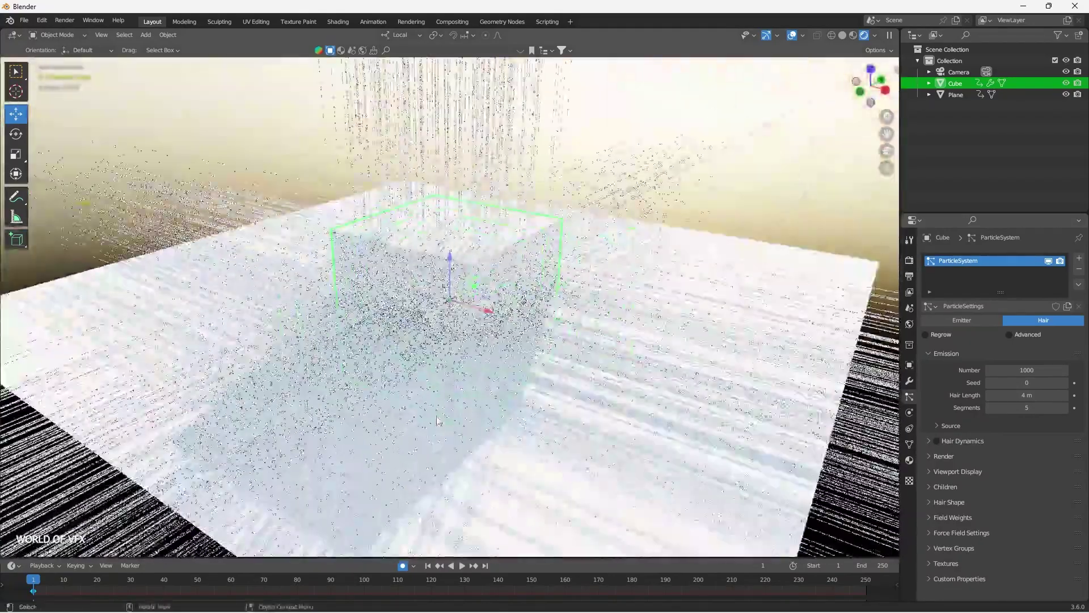
# - Remove the cube's particle system, return to camera view, and show its Physics properties
pyautogui.click(1080, 270)
pyautogui.moveTo(669, 318); pyautogui.dragTo(806, 179, button='middle')
pyautogui.click(887, 151)
pyautogui.click(909, 413)
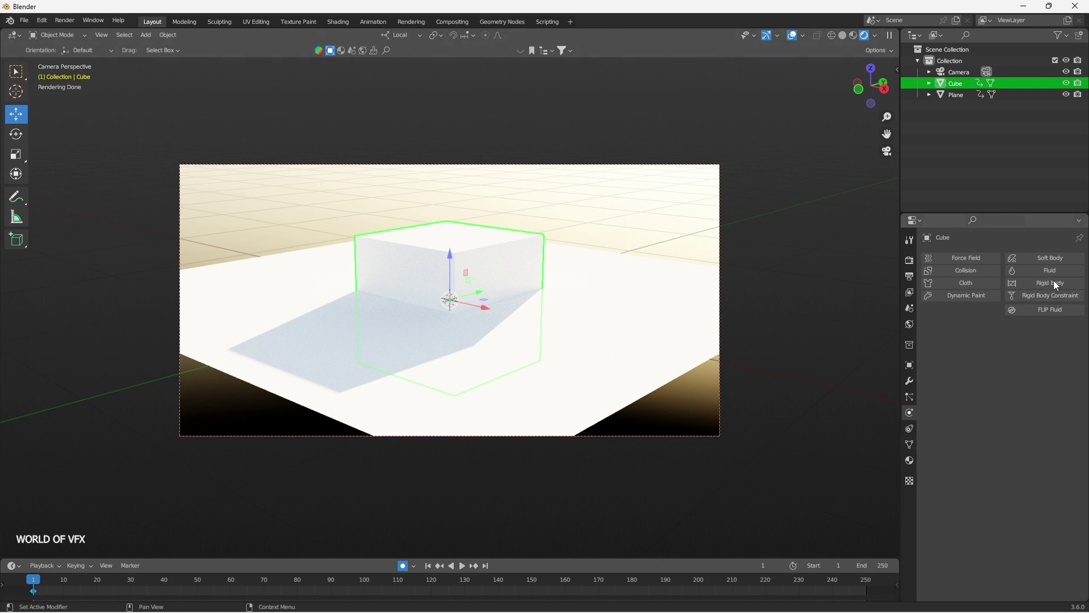
# - Browse the cube's Object Constraints list without adding any constraint
pyautogui.click(910, 429)
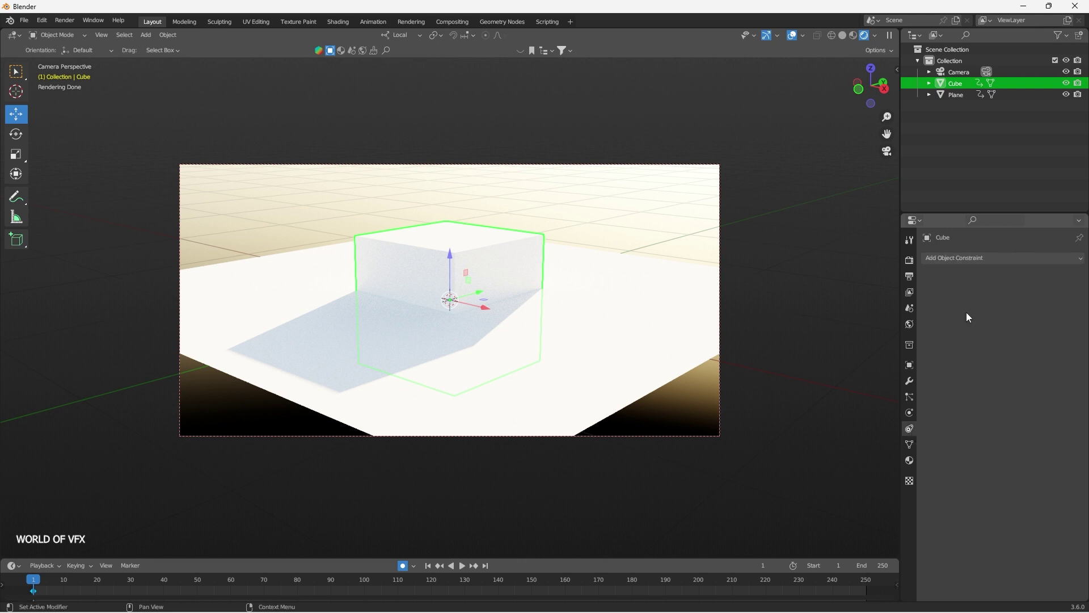
pyautogui.click(991, 260)
# - Reselect the cube and give it a new material, Material.002
pyautogui.click(910, 444)
pyautogui.click(910, 460)
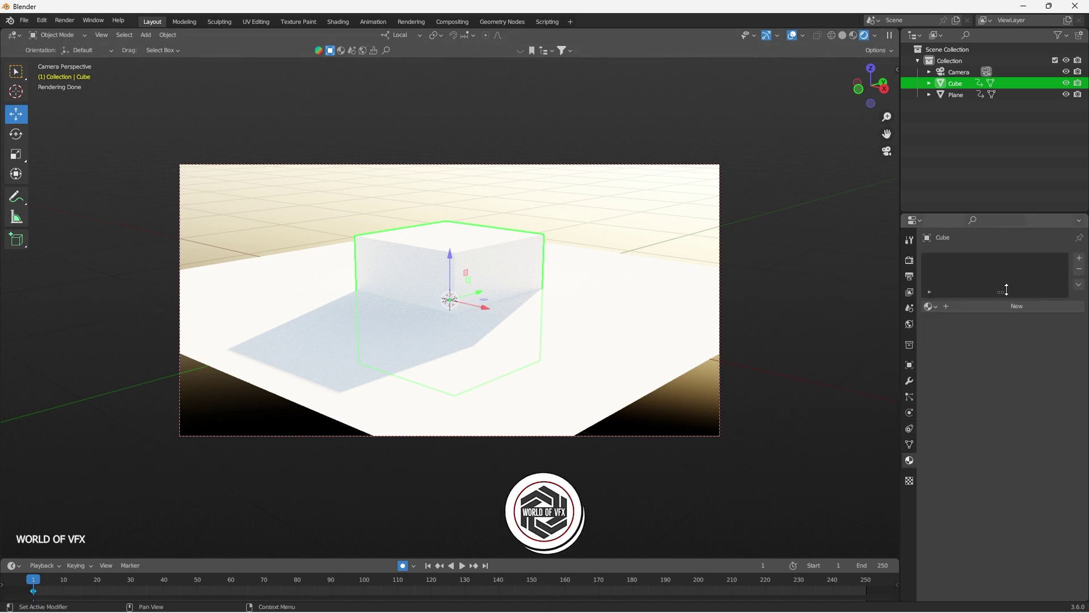
pyautogui.hotkey('alt', 'a')
pyautogui.click(471, 253)
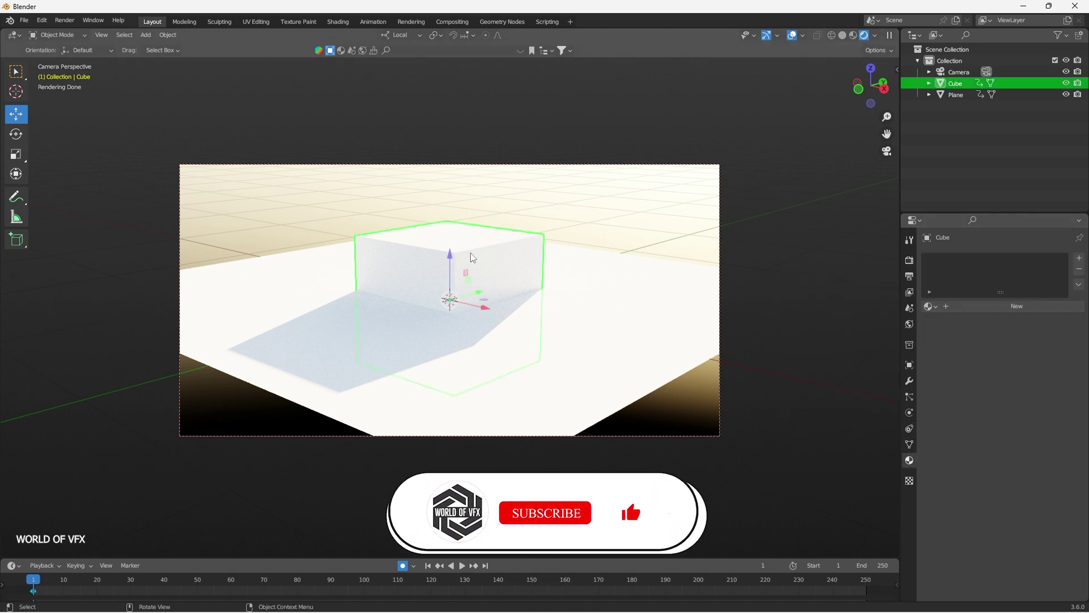
pyautogui.click(1080, 258)
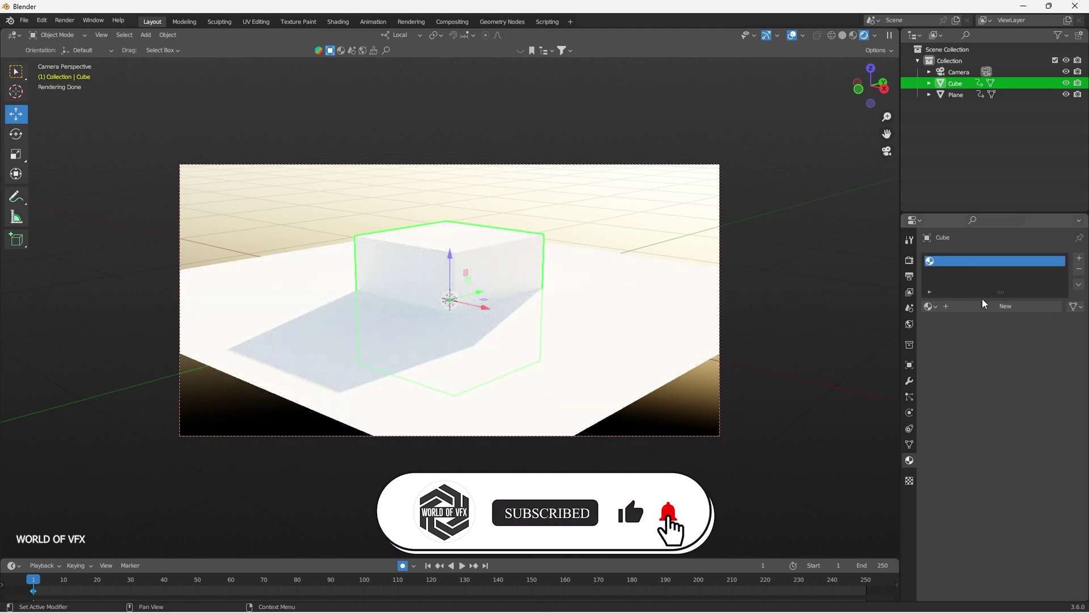
pyautogui.click(986, 307)
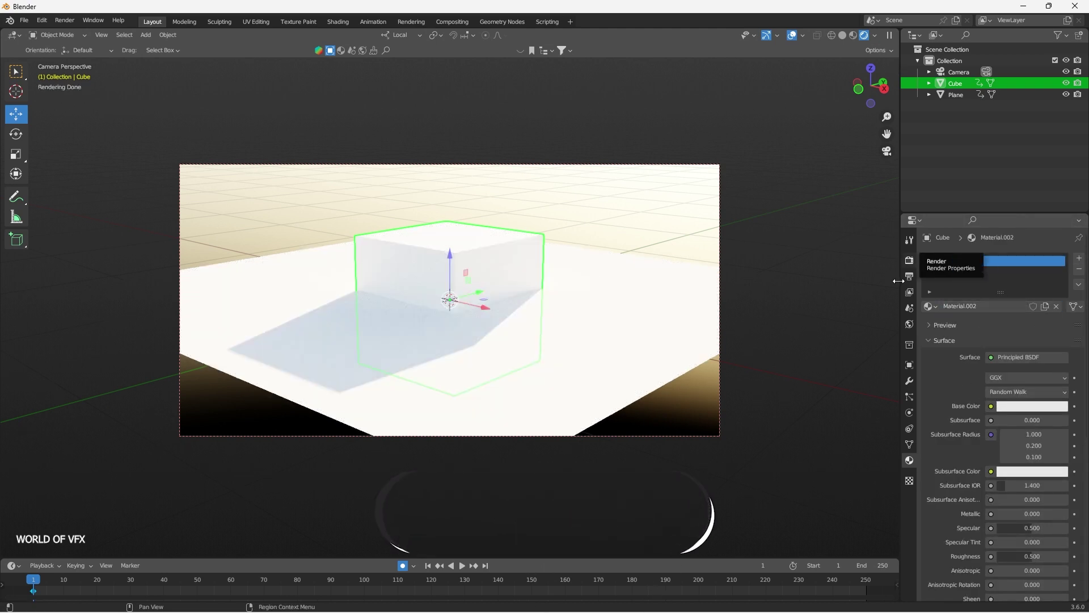
# - Set Material.002's Base Color to cyan and deselect the cube
pyautogui.click(1022, 406)
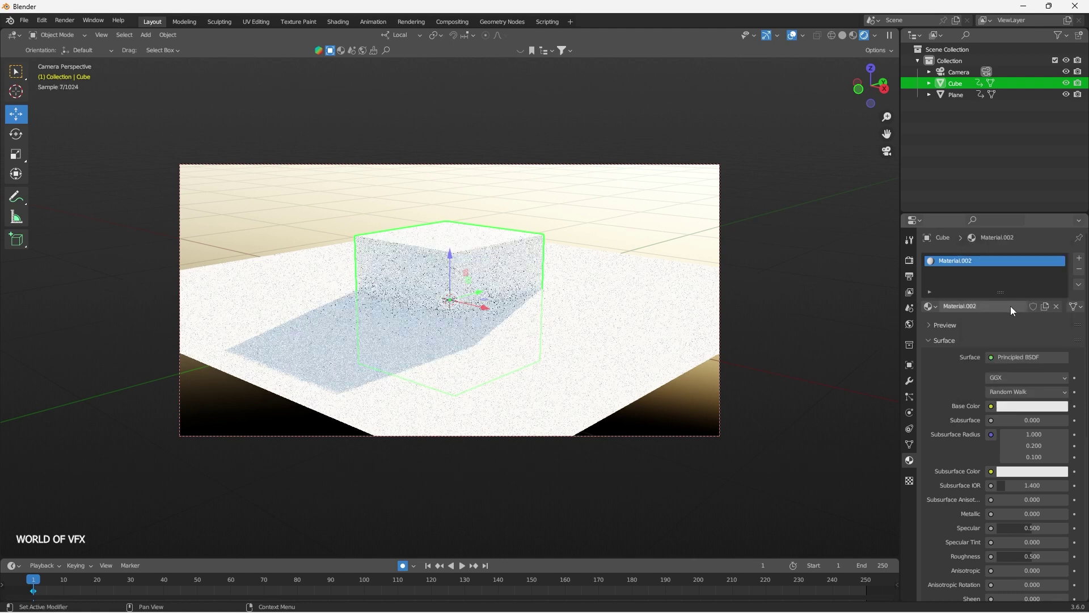
pyautogui.click(1027, 404)
pyautogui.moveTo(1019, 273); pyautogui.dragTo(986, 284)
pyautogui.hotkey('alt', 'a')
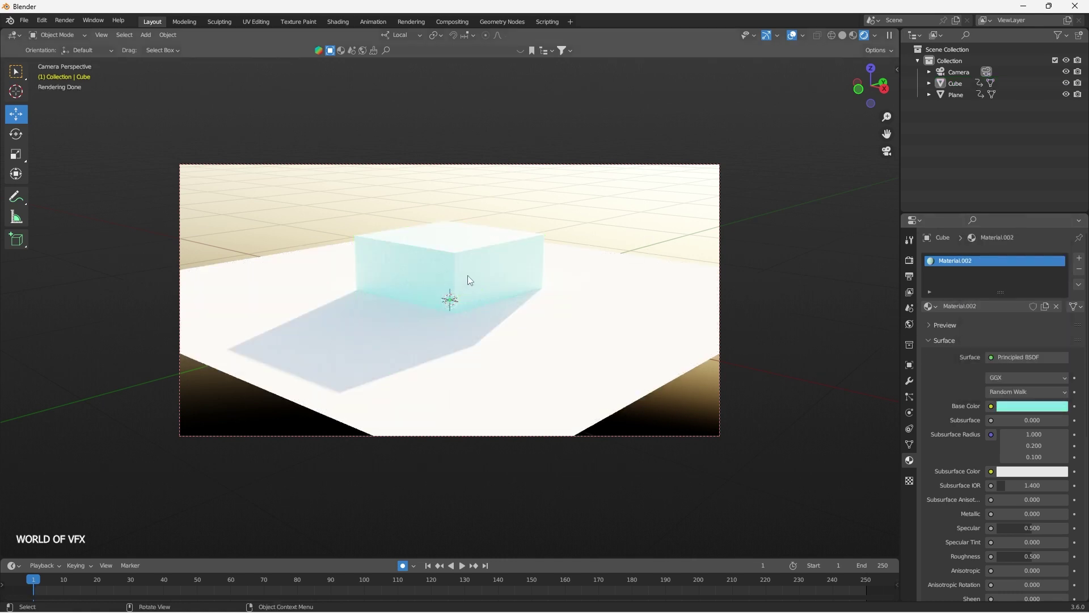
pyautogui.click(909, 482)
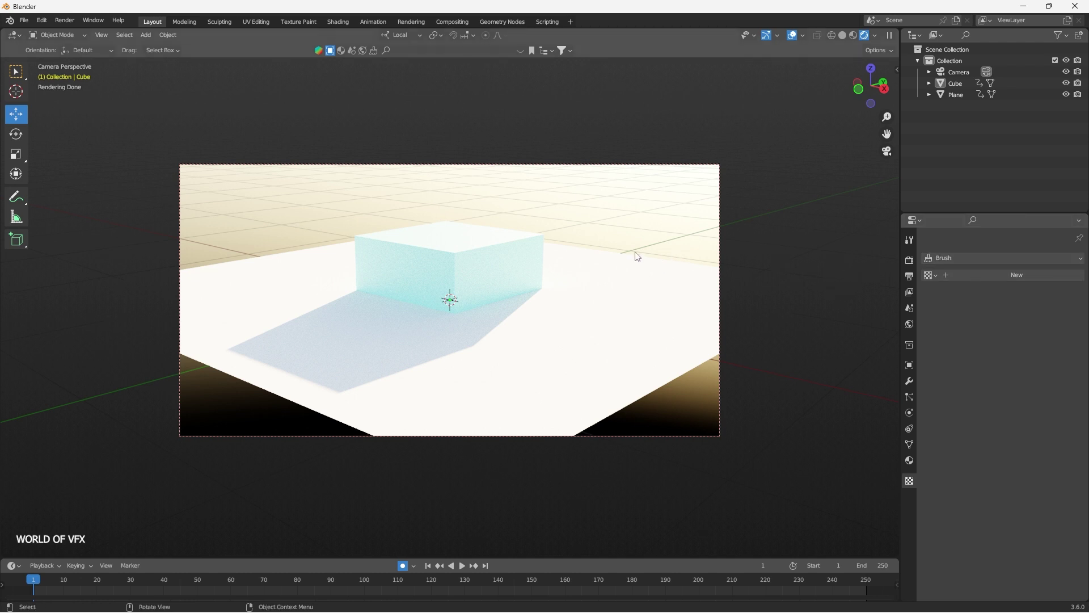
# - Render the final Cycles image through the camera and zoom into the result
pyautogui.click(64, 21)
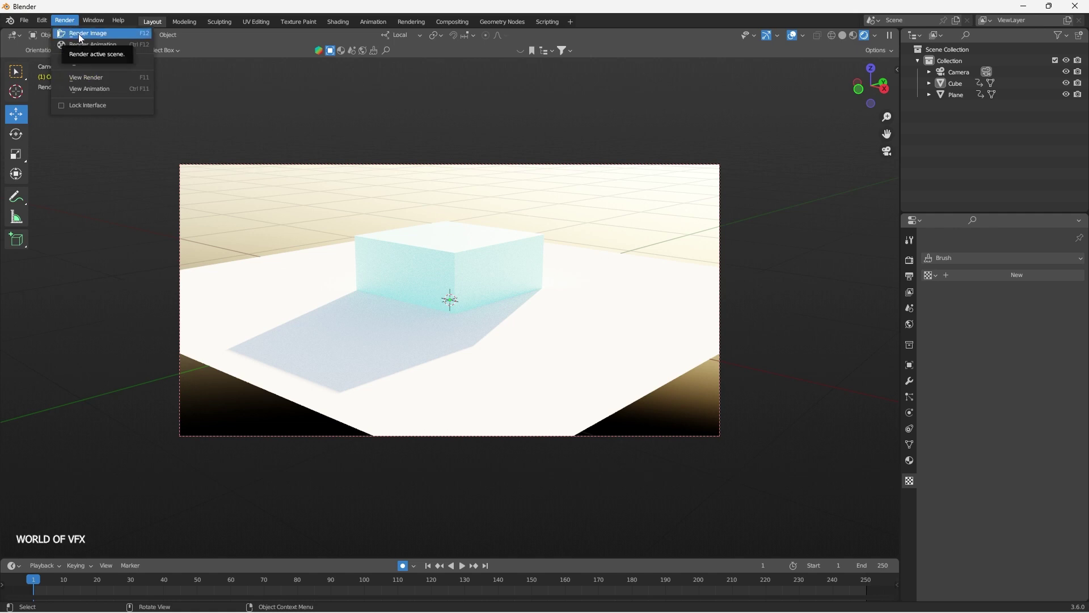
pyautogui.click(79, 34)
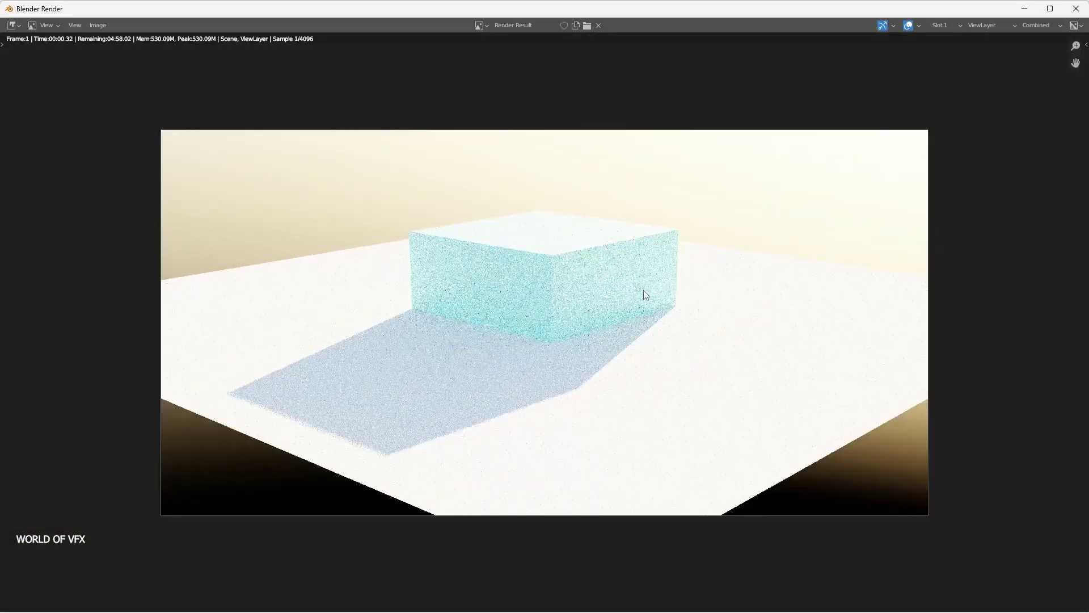
pyautogui.scroll(1, 644, 291)
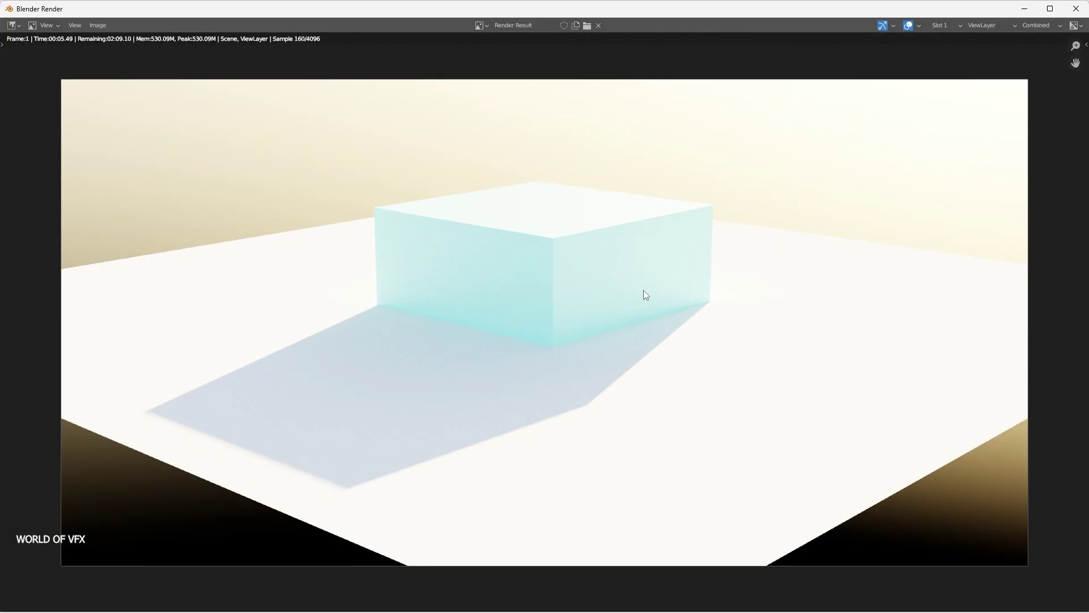